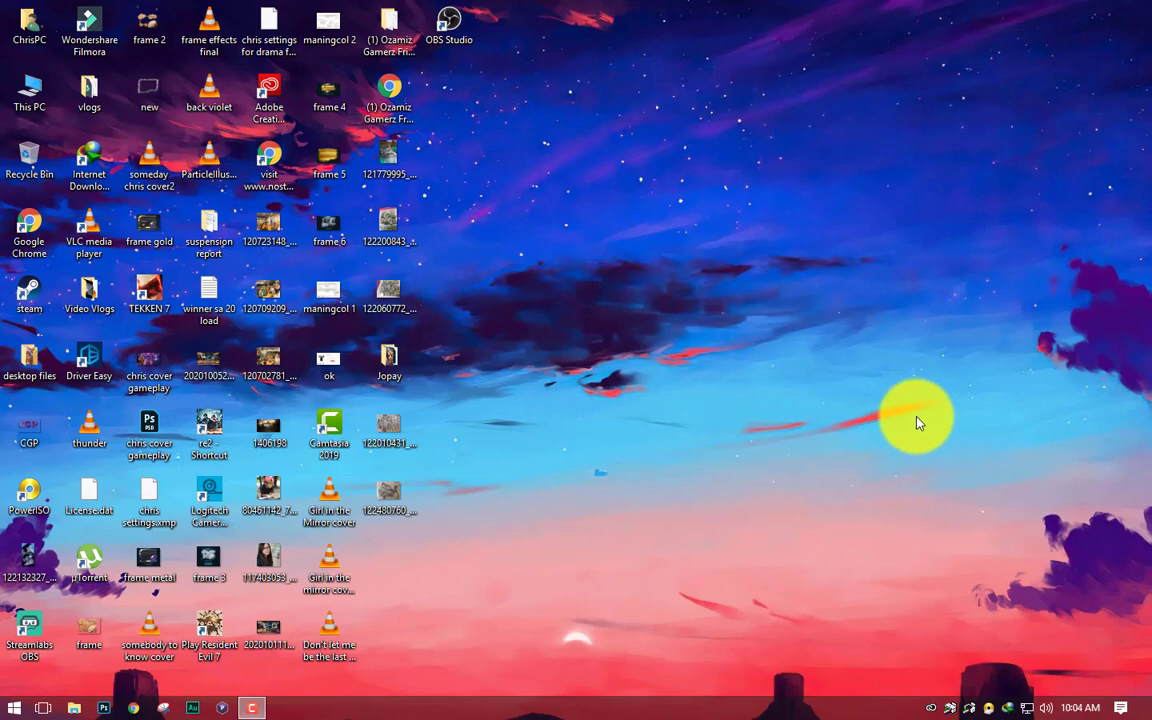
Step: Launch Chrome and enter 'facebook.com' in the address bar to reach facebook.com
{"action": "left_click", "coordinate": [133, 708]}
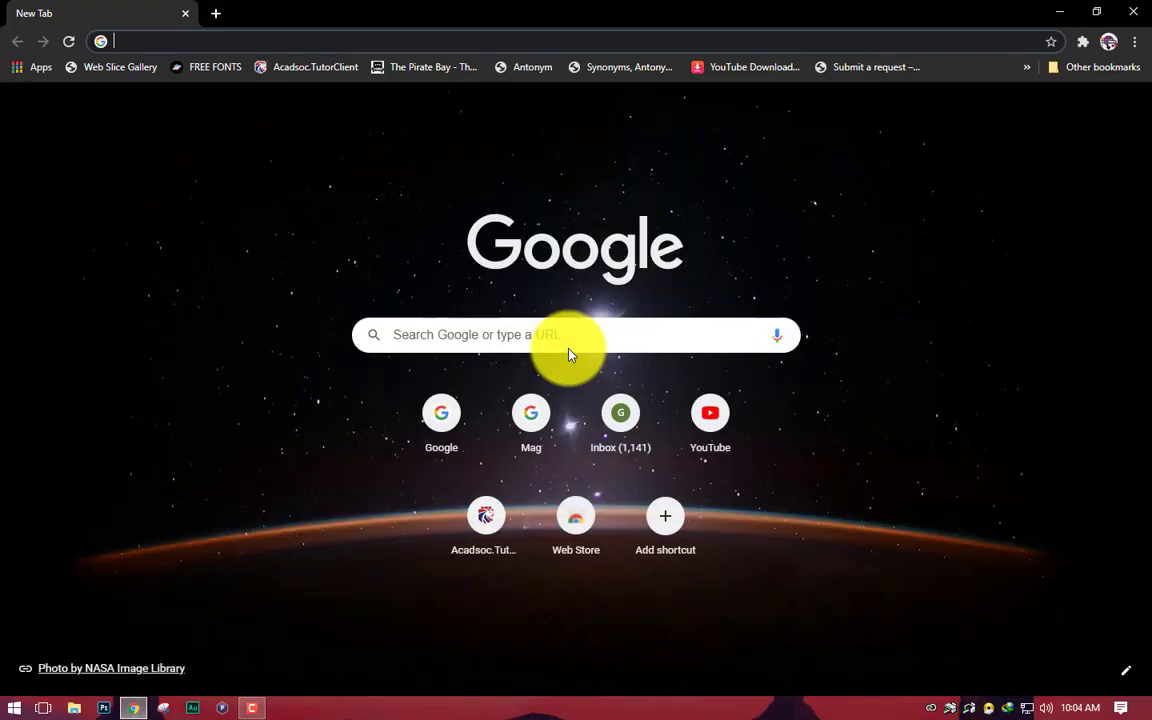
{"action": "left_click", "coordinate": [333, 43]}
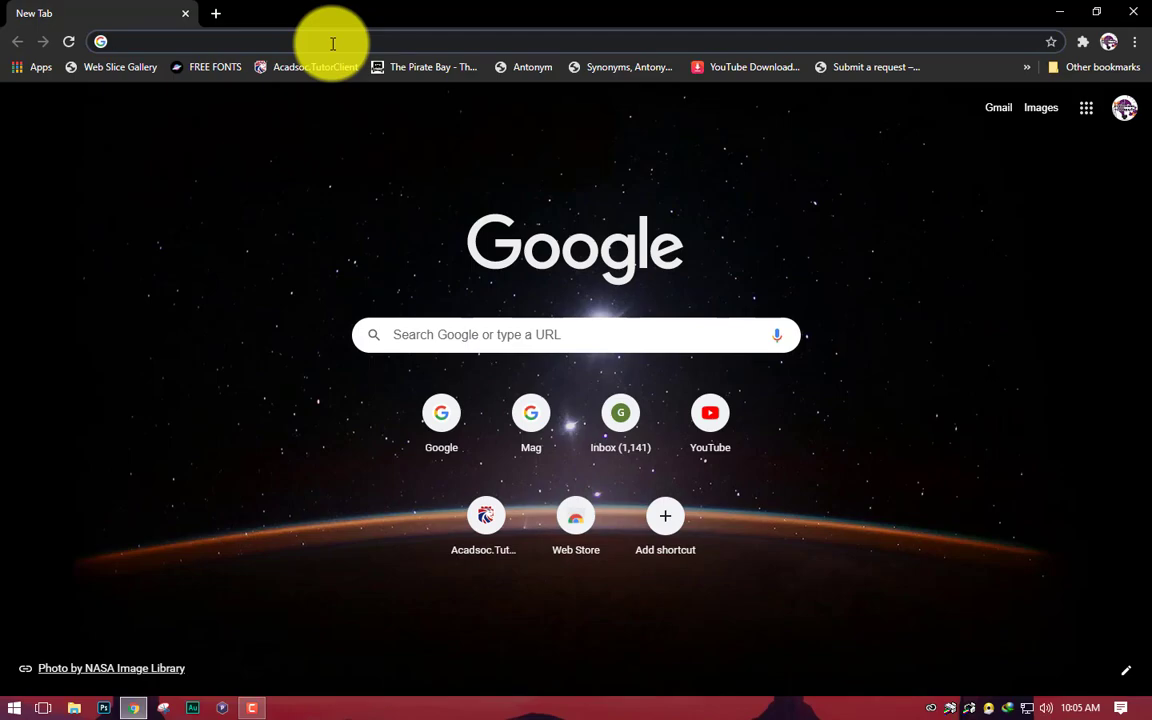
{"action": "type", "text": "facebook.com"}
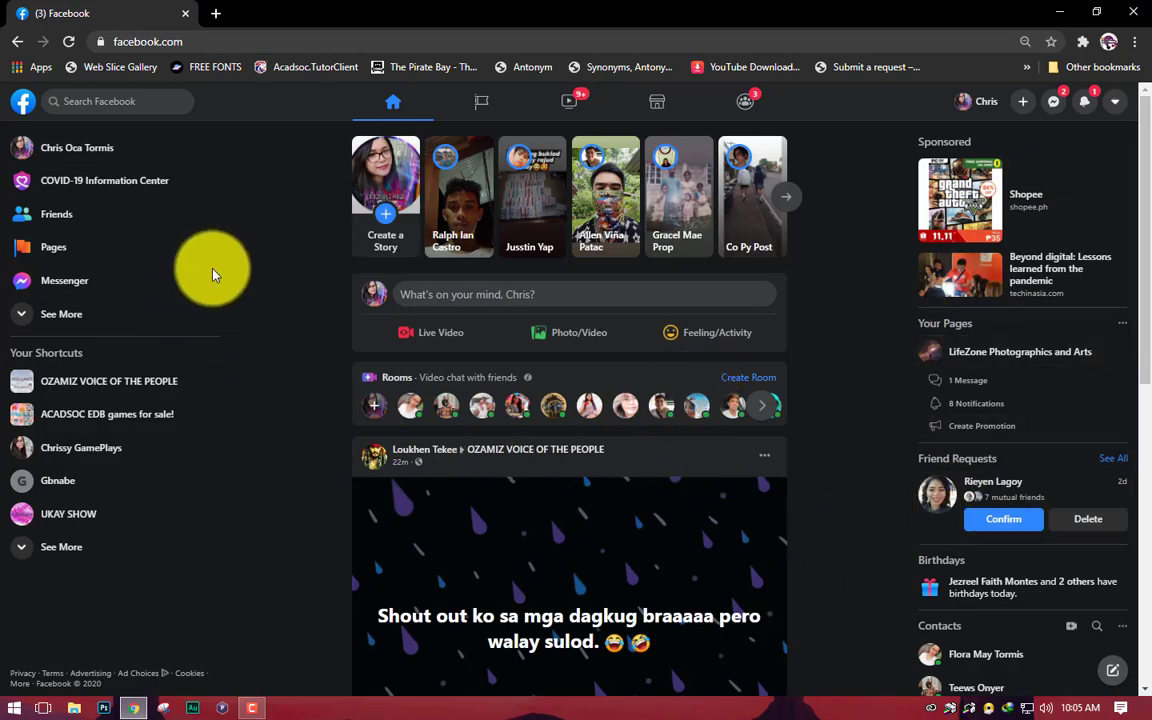
Step: Scroll down through the Facebook news feed and back up to the top
{"action": "scroll", "coordinate": [863, 528], "scroll_direction": "down", "scroll_amount": 10}
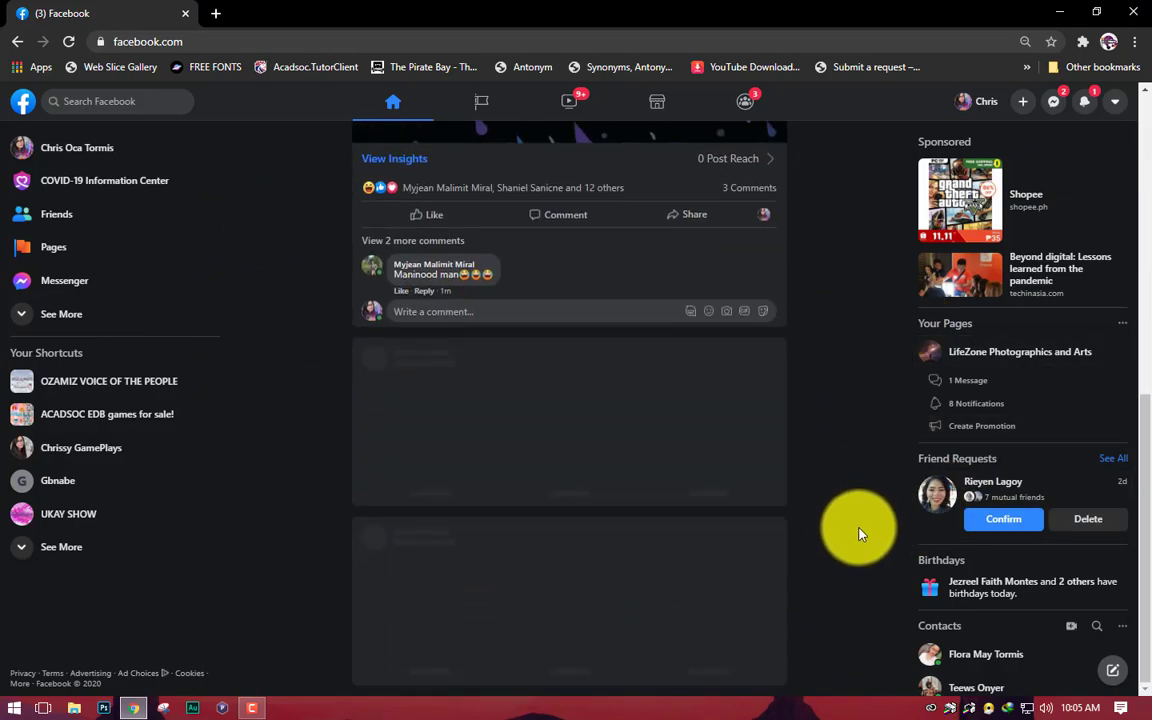
{"action": "scroll", "coordinate": [858, 533], "scroll_direction": "up", "scroll_amount": 5}
{"action": "scroll", "coordinate": [855, 534], "scroll_direction": "down", "scroll_amount": 2}
{"action": "scroll", "coordinate": [850, 535], "scroll_direction": "down", "scroll_amount": 4}
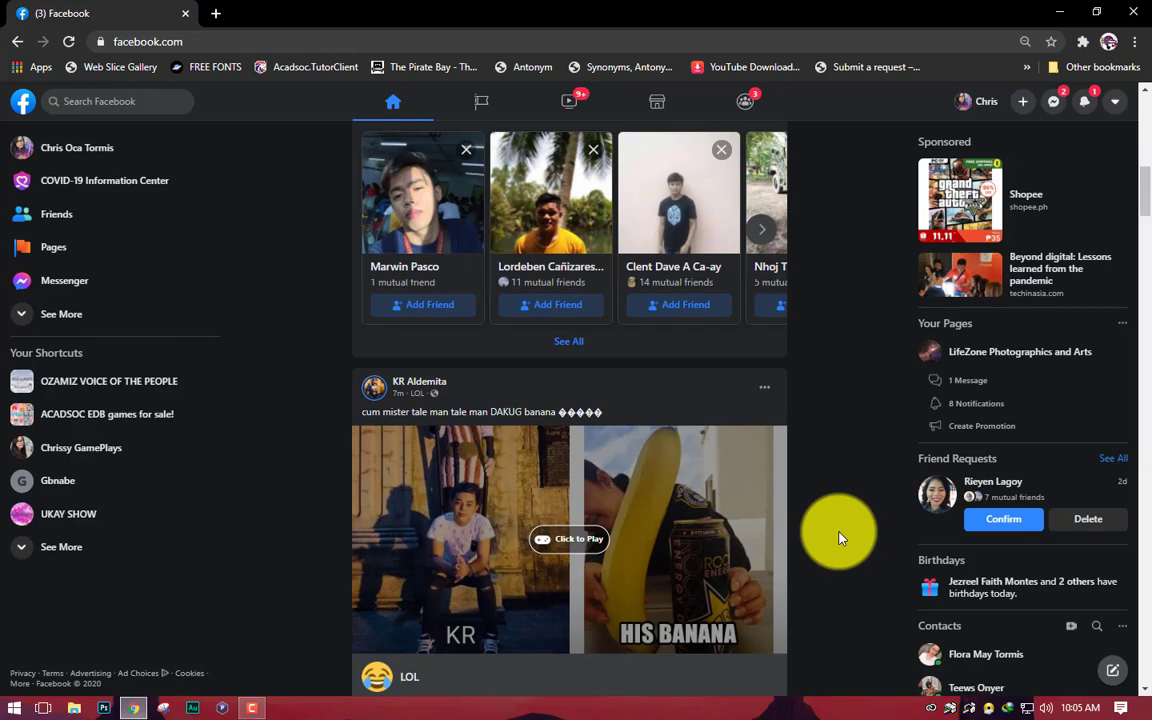
{"action": "scroll", "coordinate": [840, 538], "scroll_direction": "up", "scroll_amount": 5}
{"action": "scroll", "coordinate": [840, 538], "scroll_direction": "up", "scroll_amount": 4}
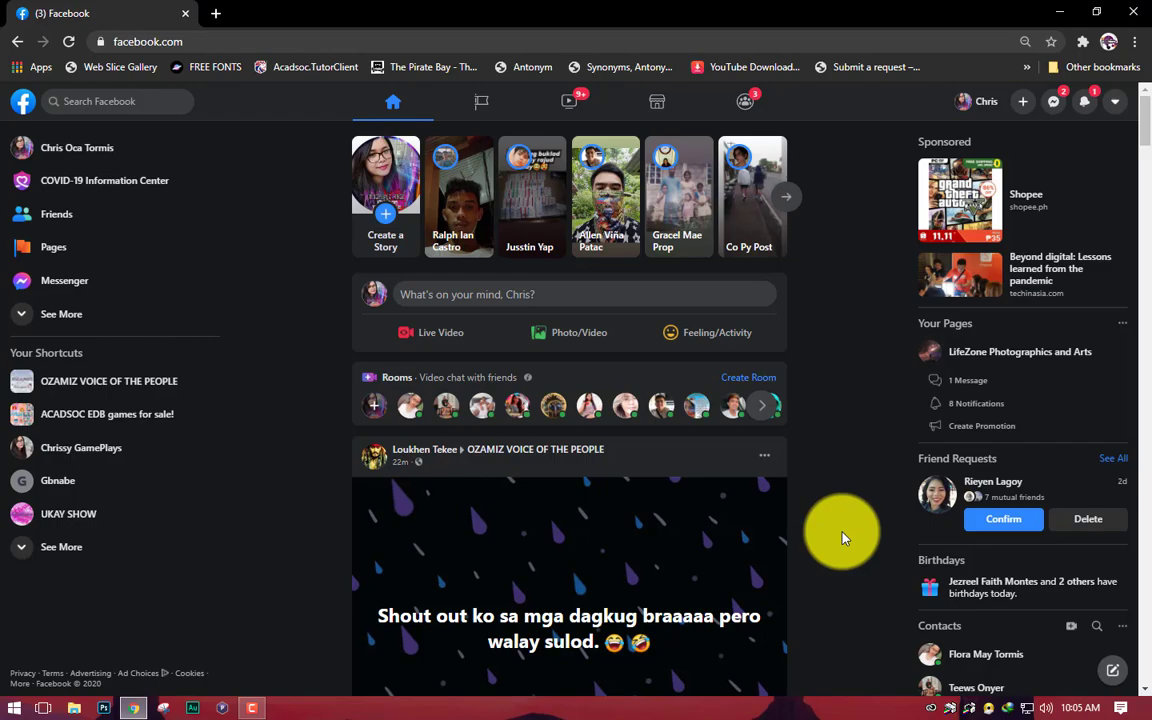
{"action": "scroll", "coordinate": [862, 534], "scroll_direction": "down", "scroll_amount": 5}
{"action": "scroll", "coordinate": [853, 530], "scroll_direction": "down", "scroll_amount": 4}
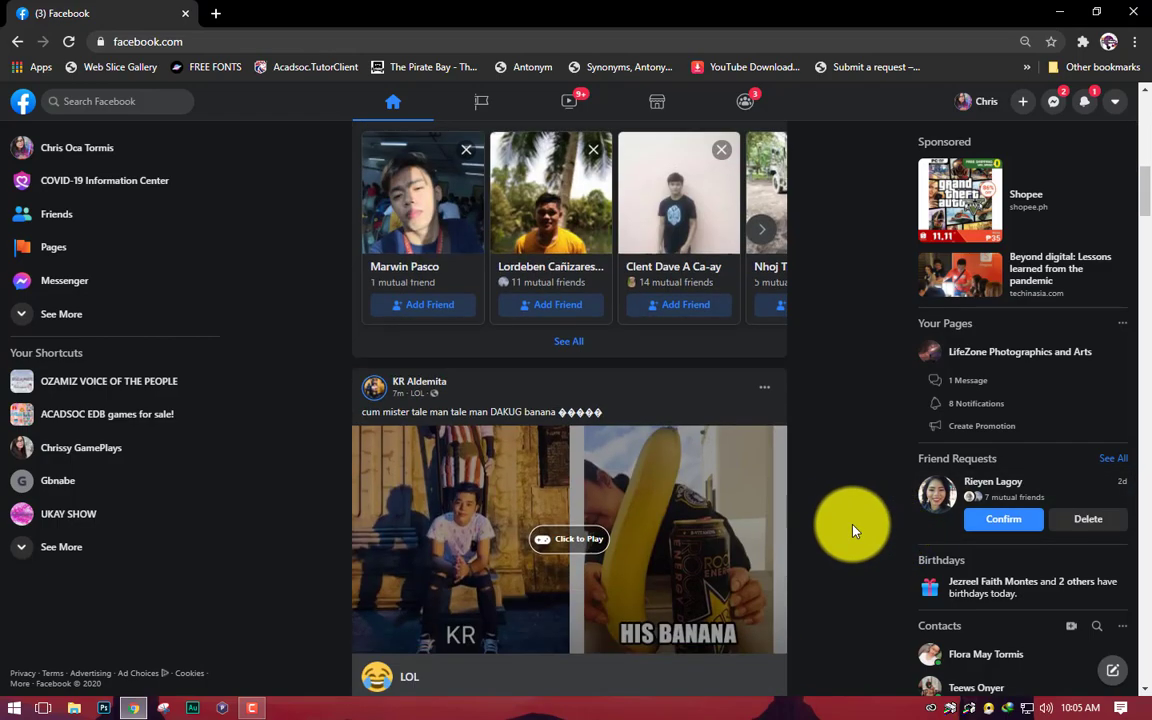
{"action": "scroll", "coordinate": [853, 530], "scroll_direction": "up", "scroll_amount": 9}
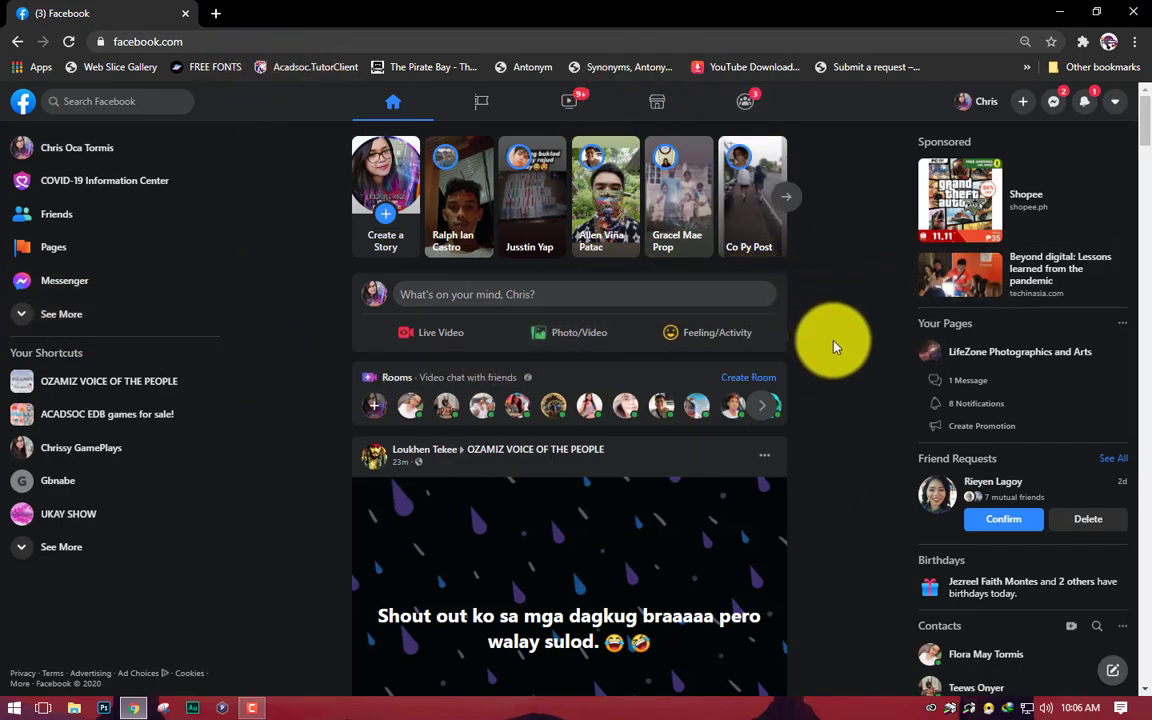
{"action": "left_click", "coordinate": [1115, 103]}
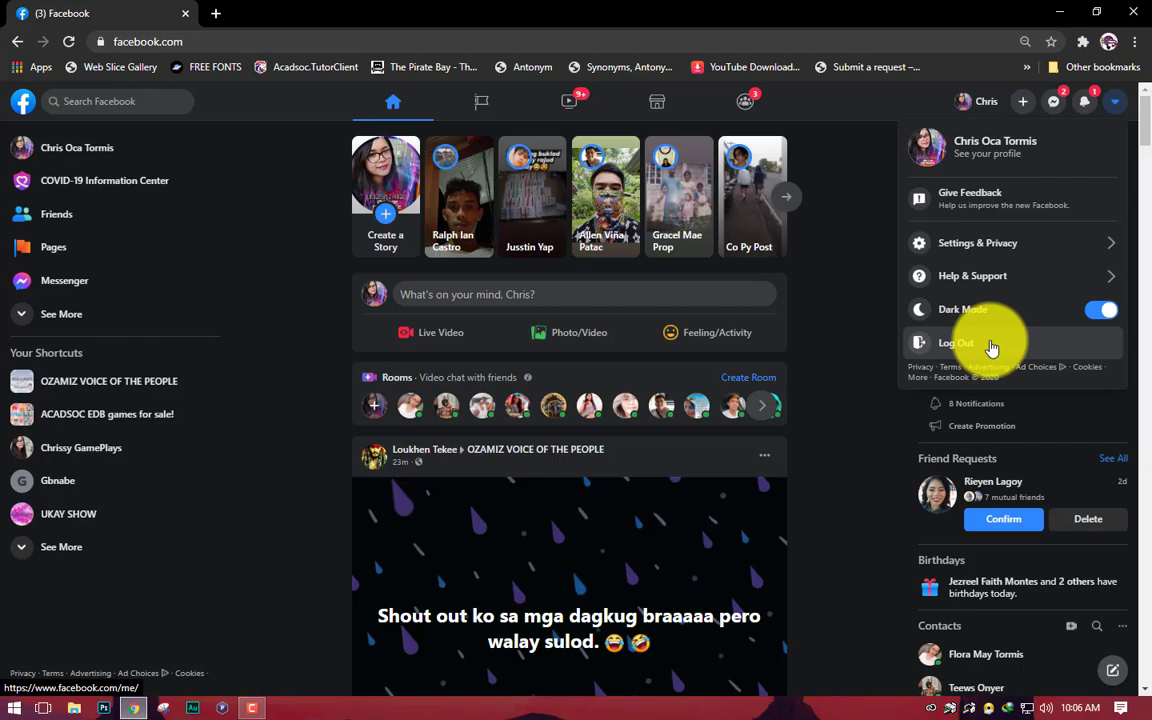
{"action": "left_click", "coordinate": [869, 463]}
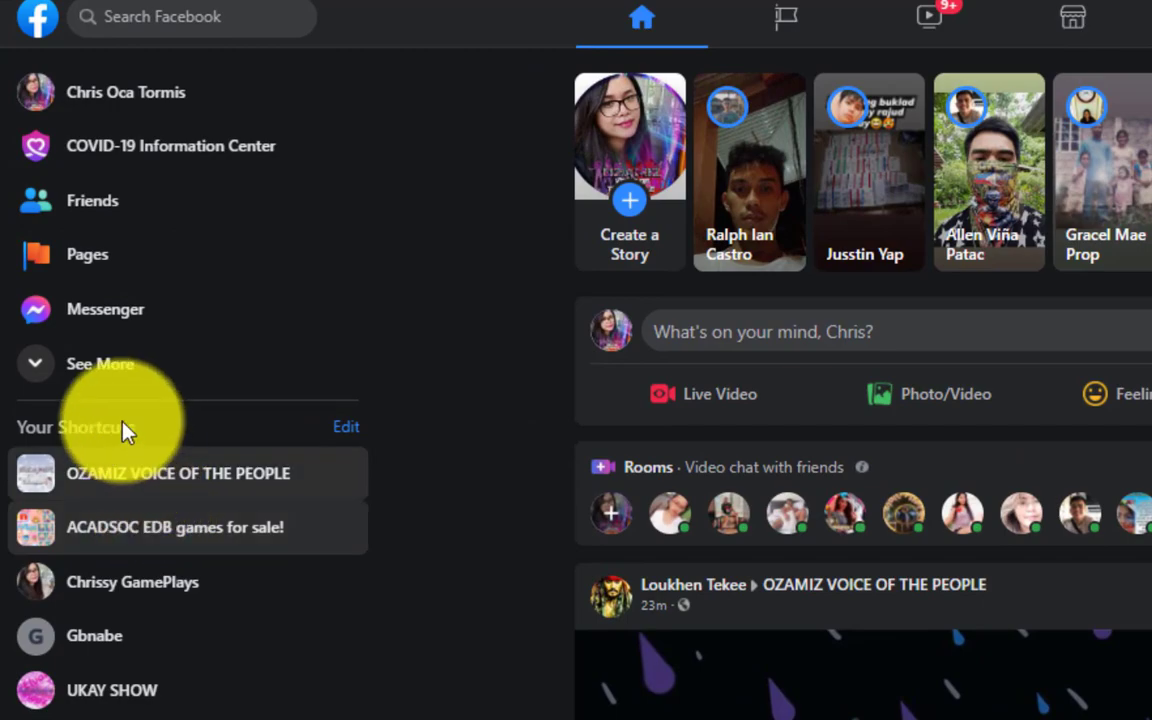
Step: Open Pages from the left sidebar and scroll the Pages You Manage list
{"action": "left_click", "coordinate": [170, 279]}
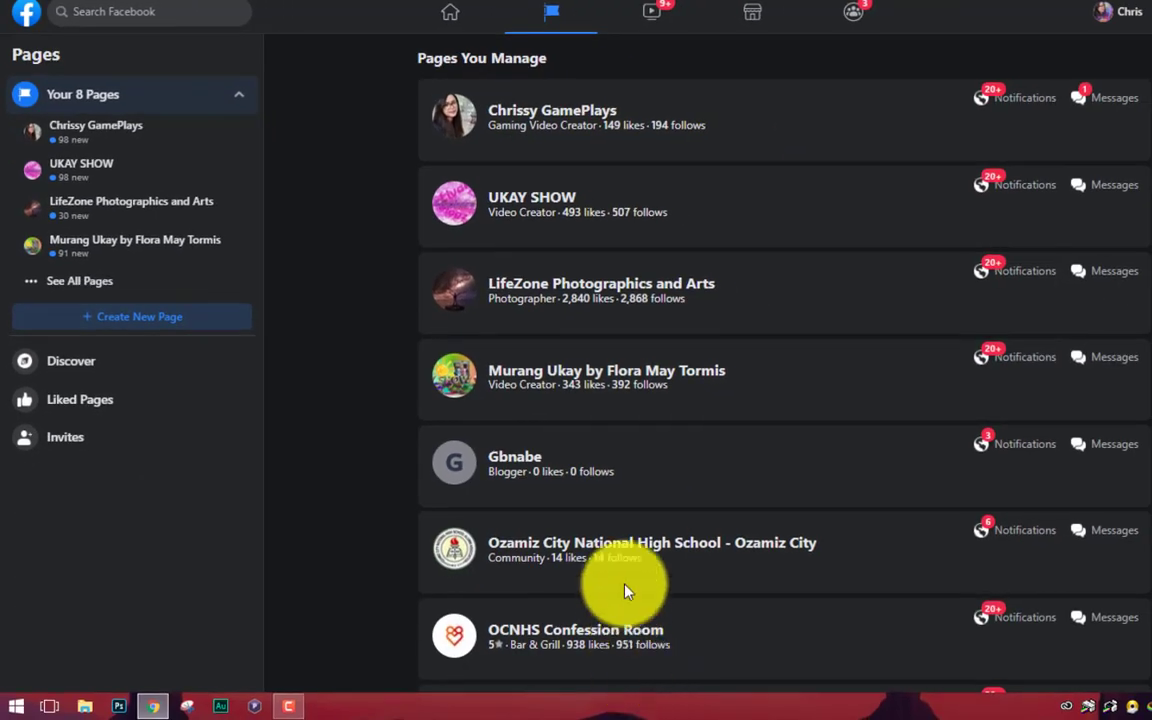
{"action": "scroll", "coordinate": [622, 591], "scroll_direction": "down", "scroll_amount": 1}
{"action": "scroll", "coordinate": [627, 553], "scroll_direction": "up", "scroll_amount": 1}
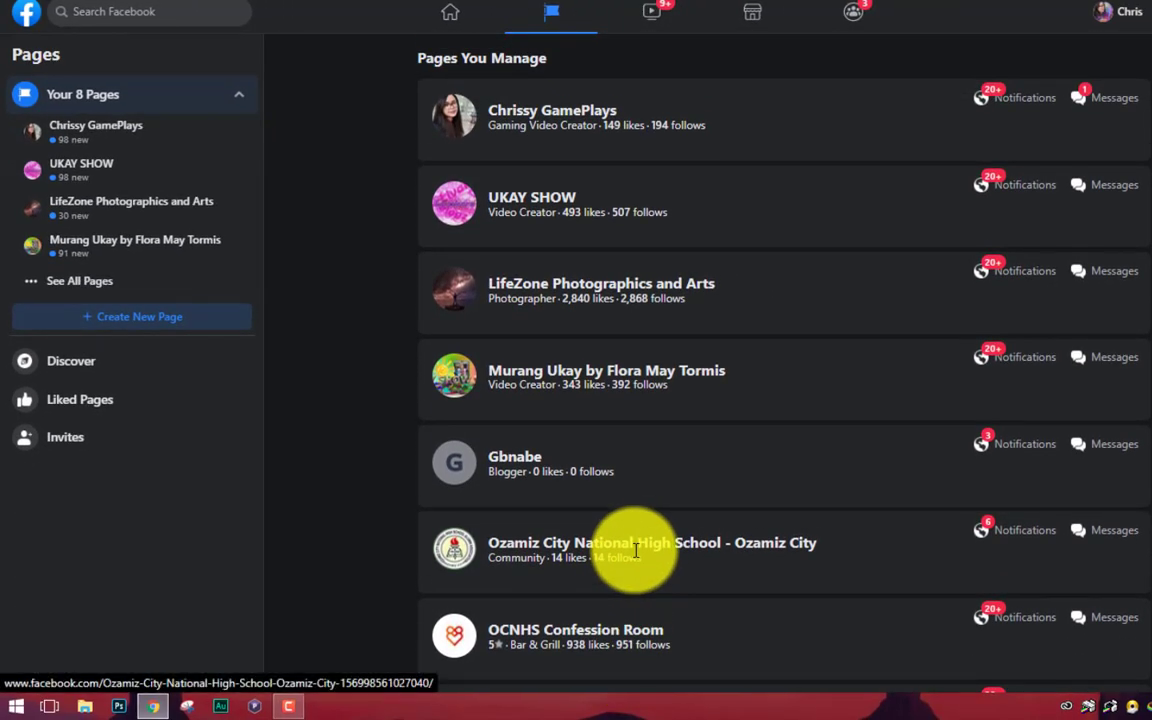
{"action": "scroll", "coordinate": [640, 562], "scroll_direction": "down", "scroll_amount": 1}
{"action": "scroll", "coordinate": [640, 566], "scroll_direction": "up", "scroll_amount": 1}
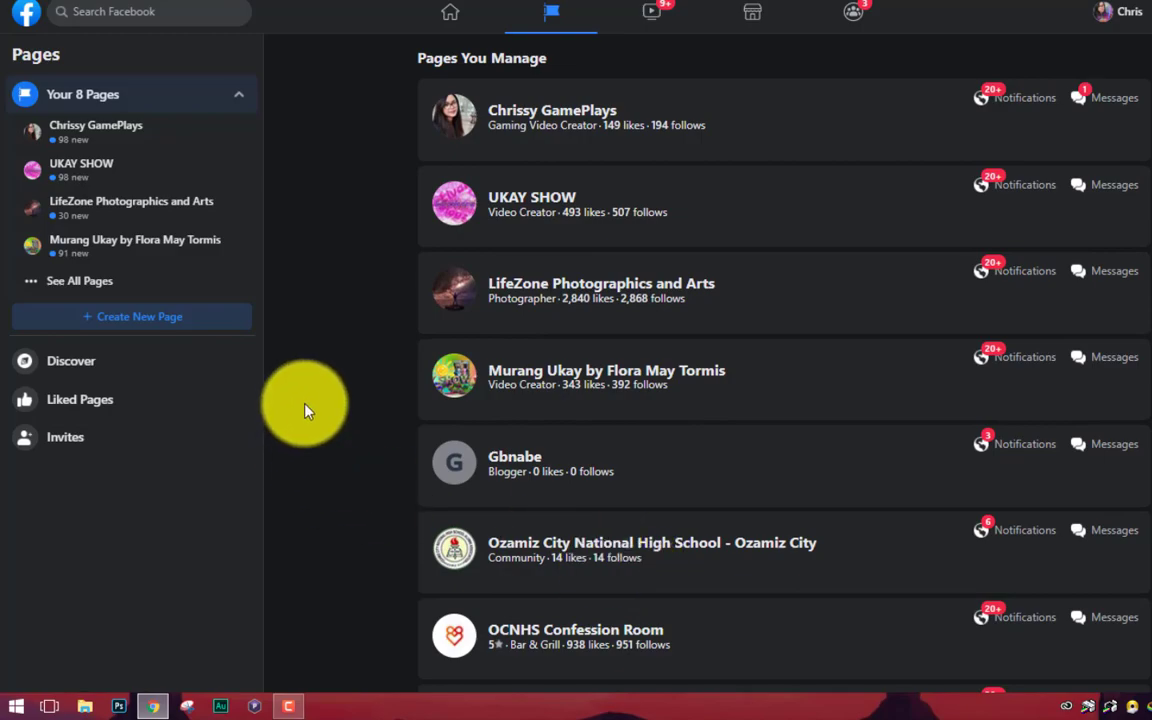
Step: Open the Chrissy GamePlays page and look over its Switch Now classic-Facebook notice
{"action": "left_click", "coordinate": [546, 121]}
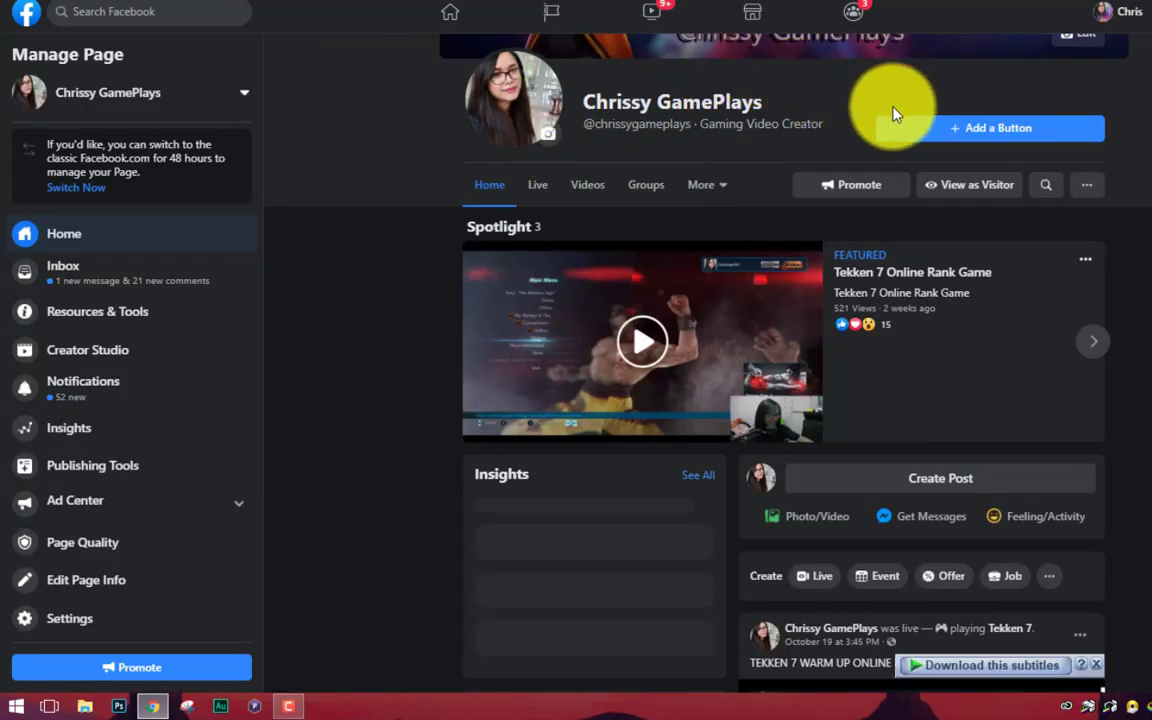
{"action": "scroll", "coordinate": [1003, 398], "scroll_direction": "up", "scroll_amount": 4}
{"action": "scroll", "coordinate": [1003, 398], "scroll_direction": "down", "scroll_amount": 7}
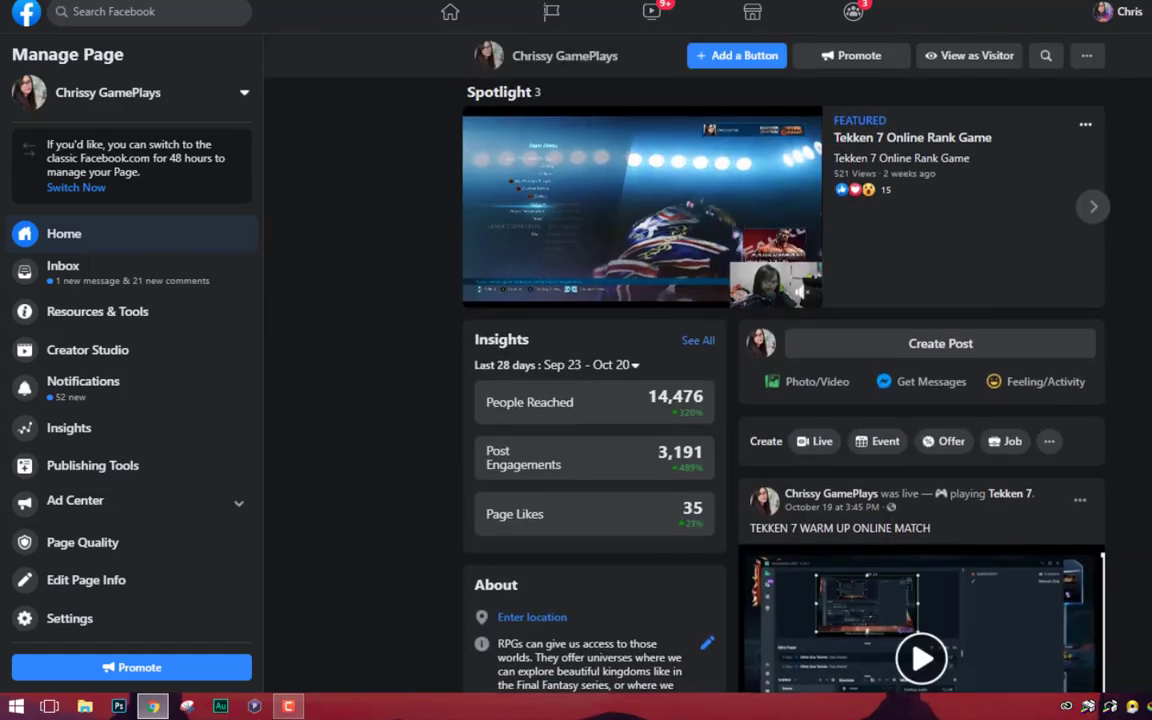
{"action": "scroll", "coordinate": [1003, 398], "scroll_direction": "up", "scroll_amount": 7}
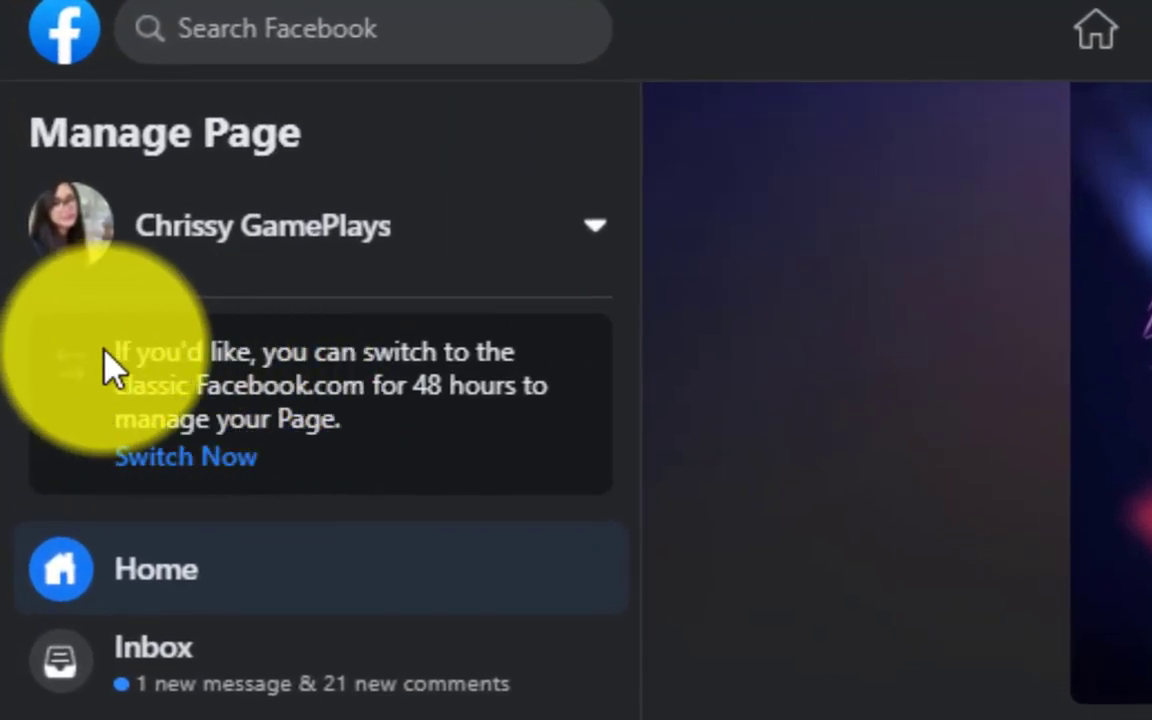
{"action": "mouse_move", "coordinate": [108, 363]}
{"action": "left_mouse_down"}
{"action": "mouse_move", "coordinate": [193, 367]}
{"action": "mouse_move", "coordinate": [404, 462]}
{"action": "left_mouse_up"}
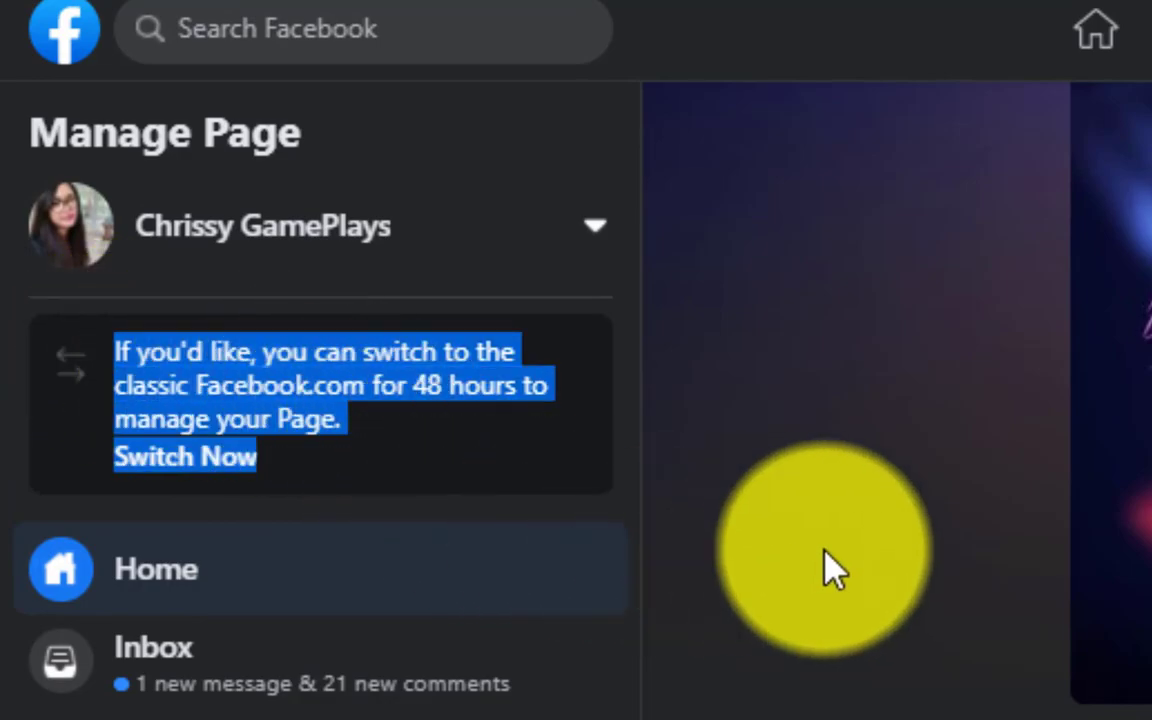
{"action": "left_click", "coordinate": [824, 550]}
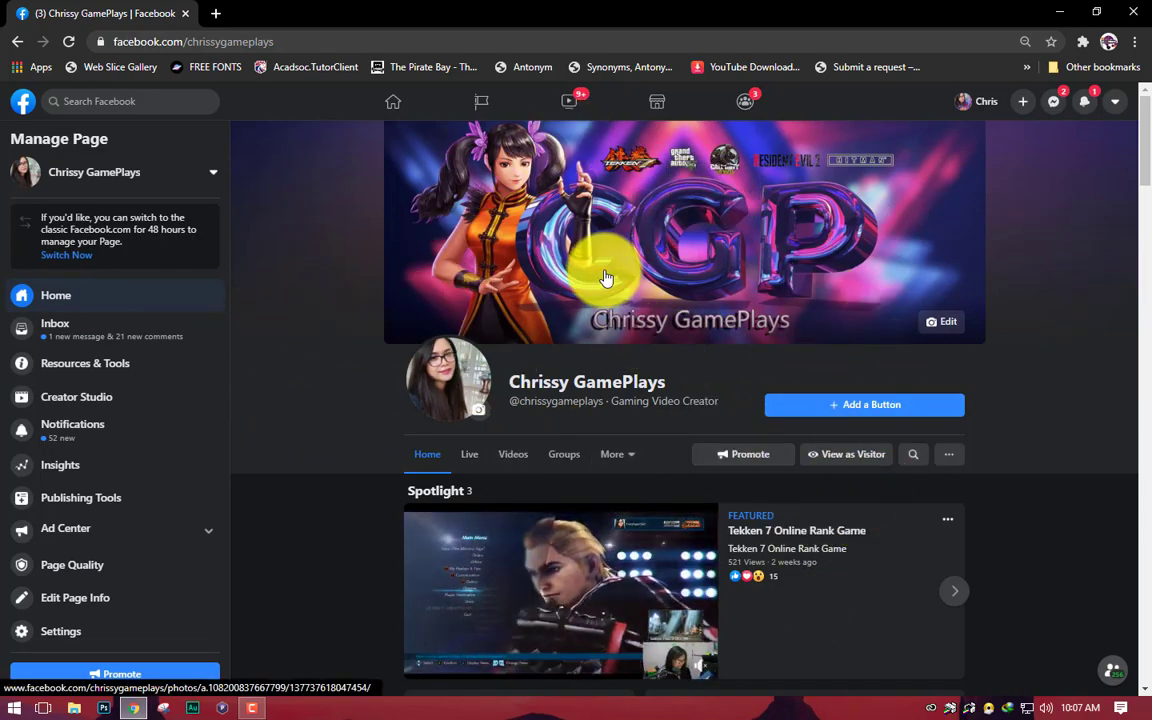
Step: Expand See More, then open Ozamiz Gamerz Friendship from Recent Searches
{"action": "left_click", "coordinate": [986, 105]}
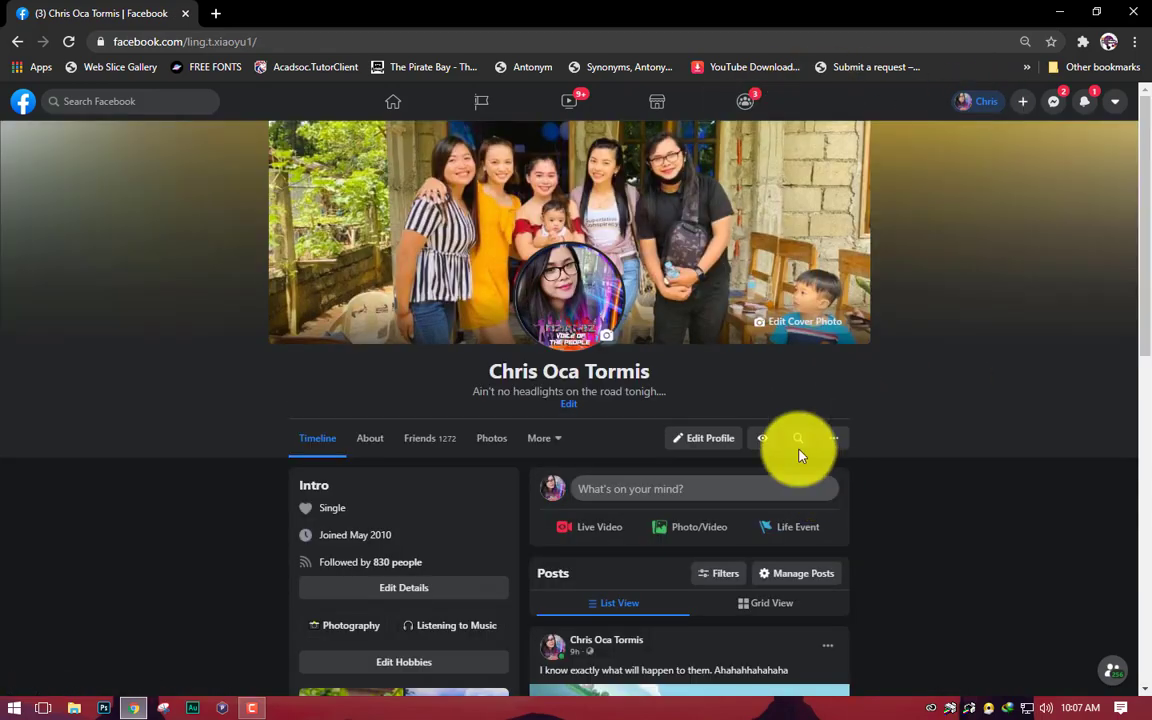
{"action": "left_click", "coordinate": [22, 101]}
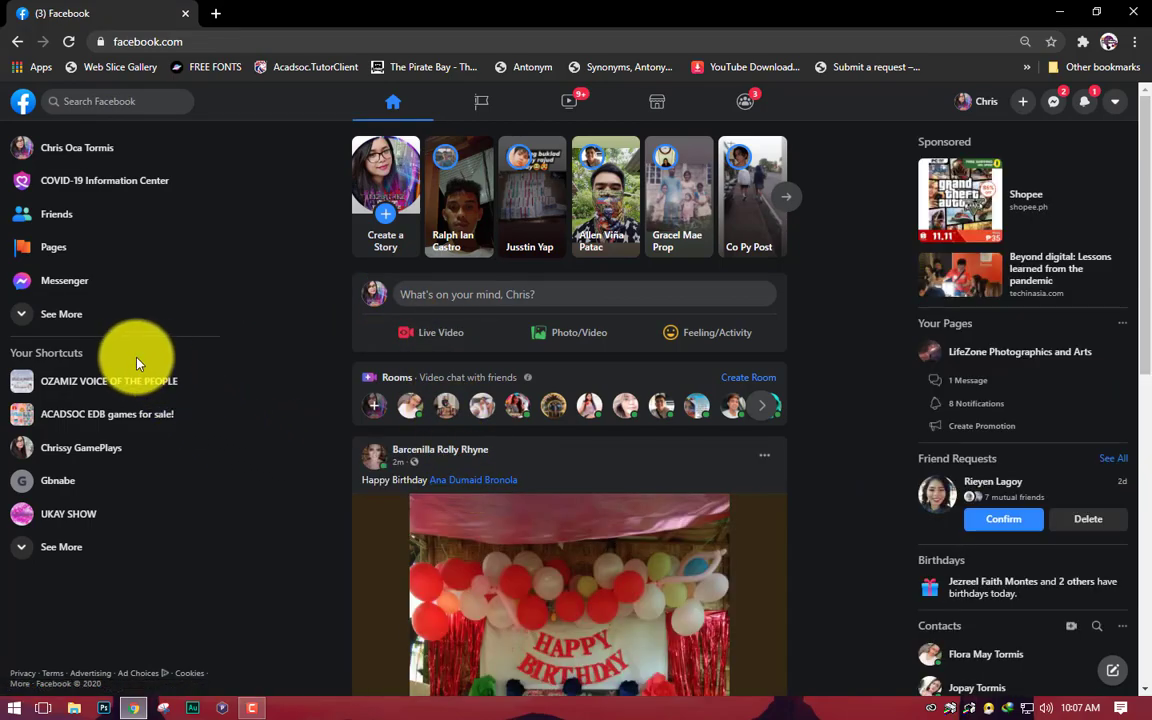
{"action": "left_click", "coordinate": [43, 312]}
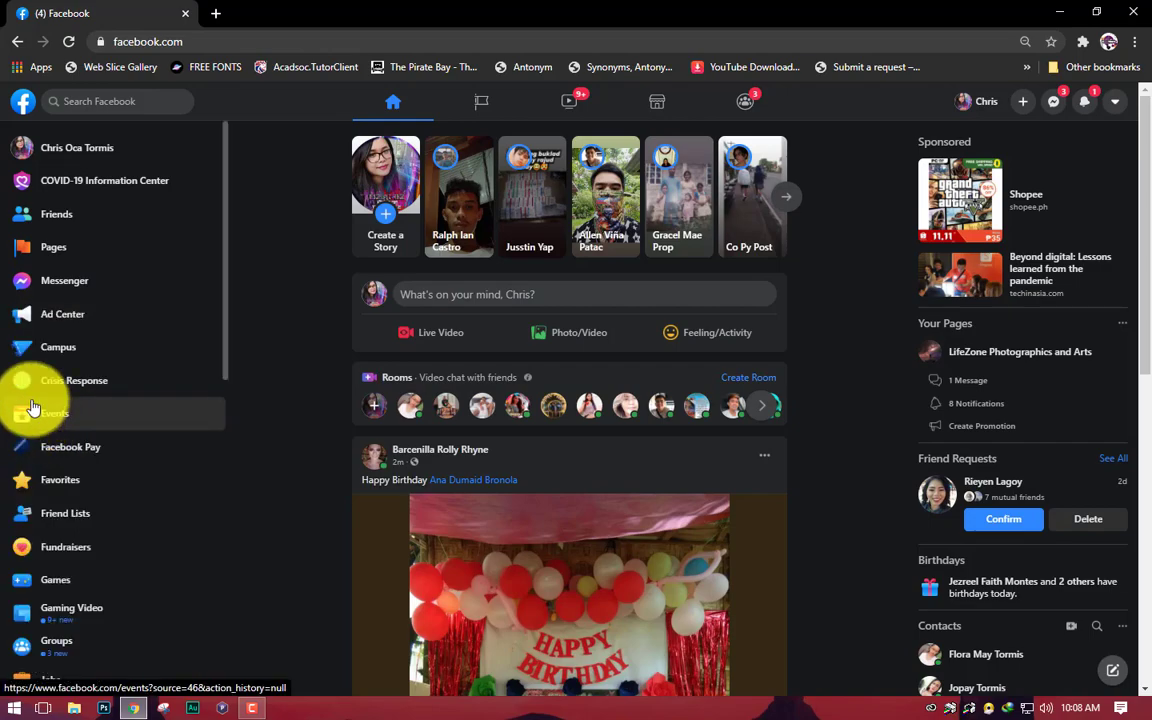
{"action": "scroll", "coordinate": [134, 360], "scroll_direction": "down", "scroll_amount": 4}
{"action": "scroll", "coordinate": [135, 405], "scroll_direction": "down", "scroll_amount": 3}
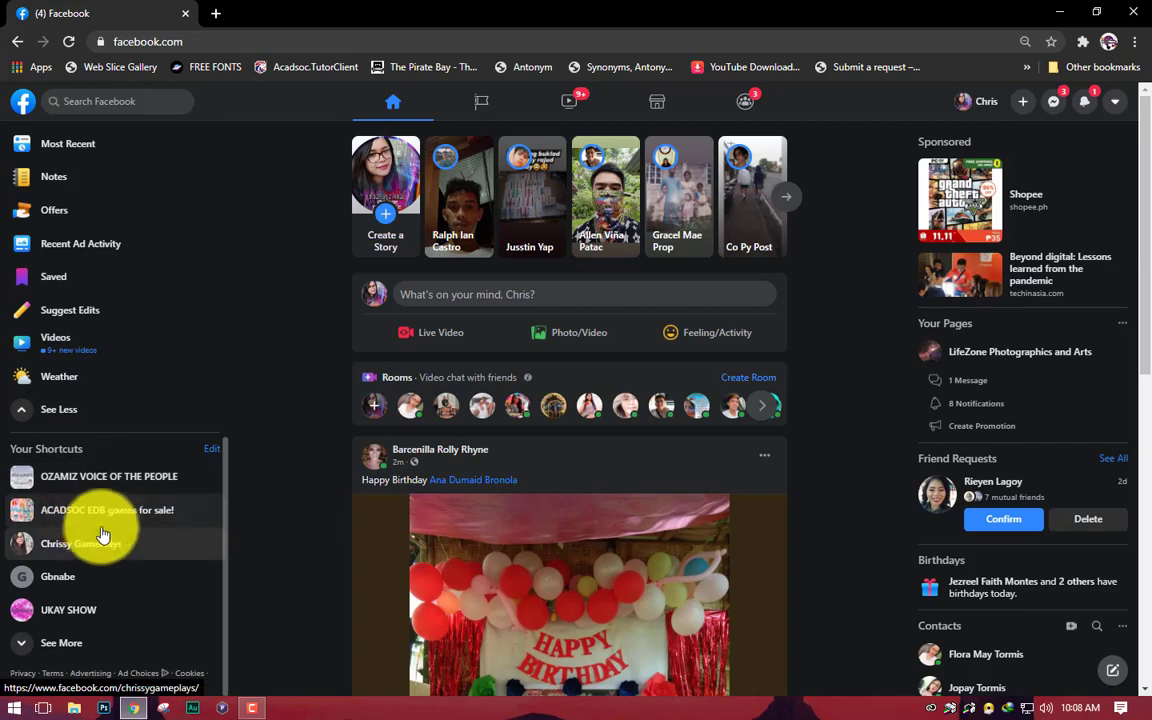
{"action": "left_click", "coordinate": [103, 101]}
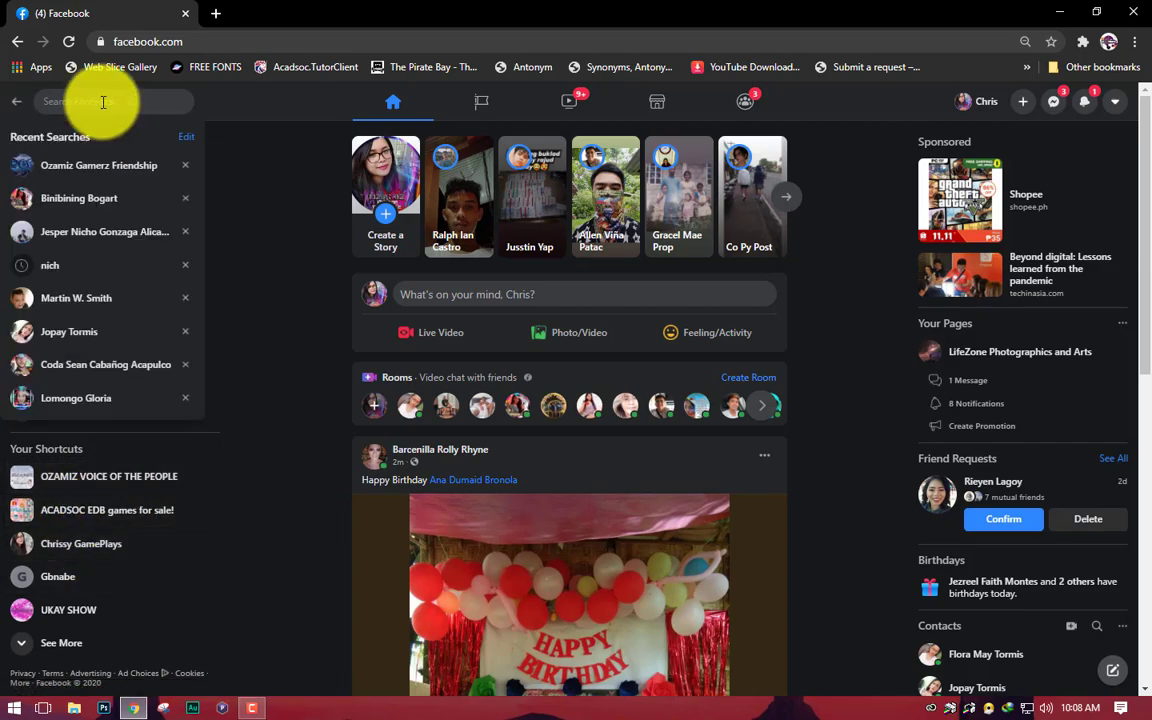
{"action": "left_click", "coordinate": [113, 168]}
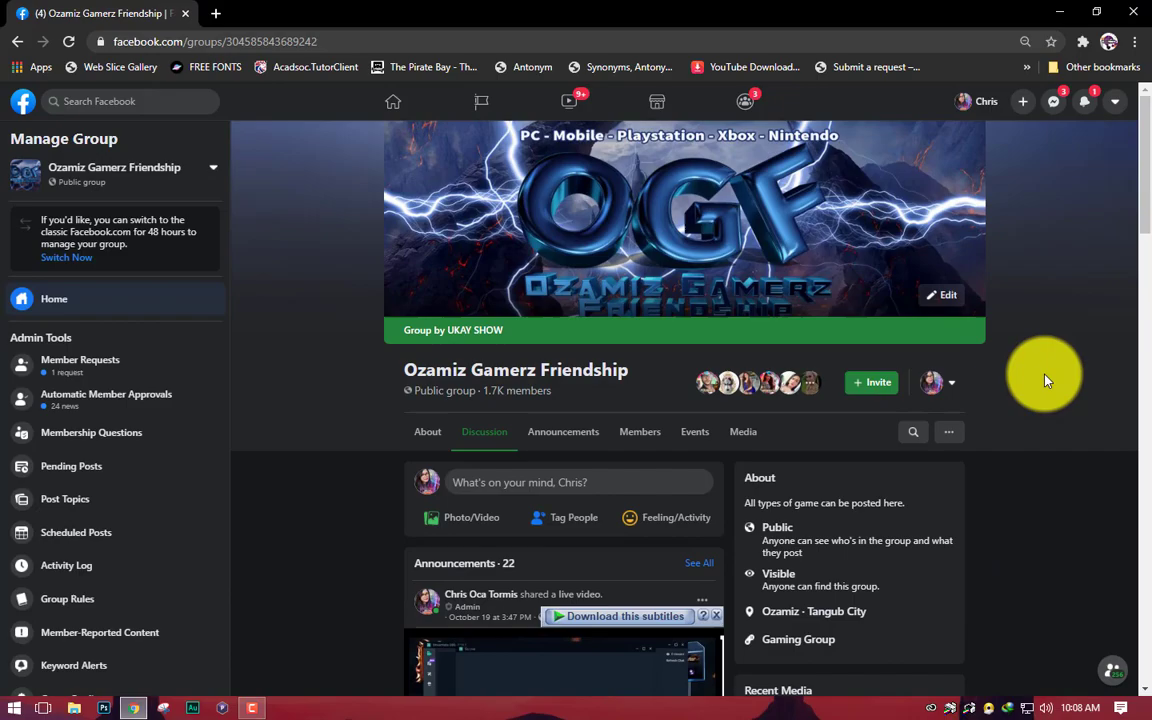
Step: Choose Switch Now in the group's Manage Group classic-Facebook notice
{"action": "scroll", "coordinate": [1045, 380], "scroll_direction": "down", "scroll_amount": 1}
{"action": "scroll", "coordinate": [1045, 380], "scroll_direction": "down", "scroll_amount": 2}
{"action": "scroll", "coordinate": [1045, 378], "scroll_direction": "up", "scroll_amount": 3}
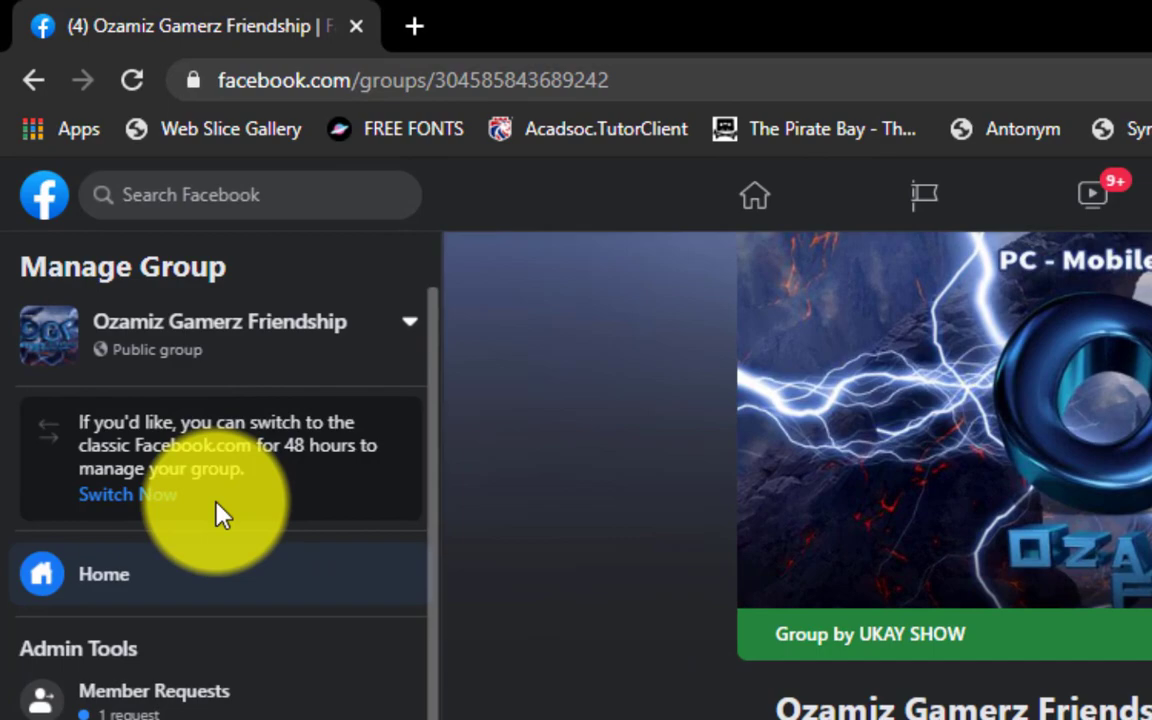
{"action": "left_click_drag", "start_coordinate": [216, 512], "coordinate": [57, 428]}
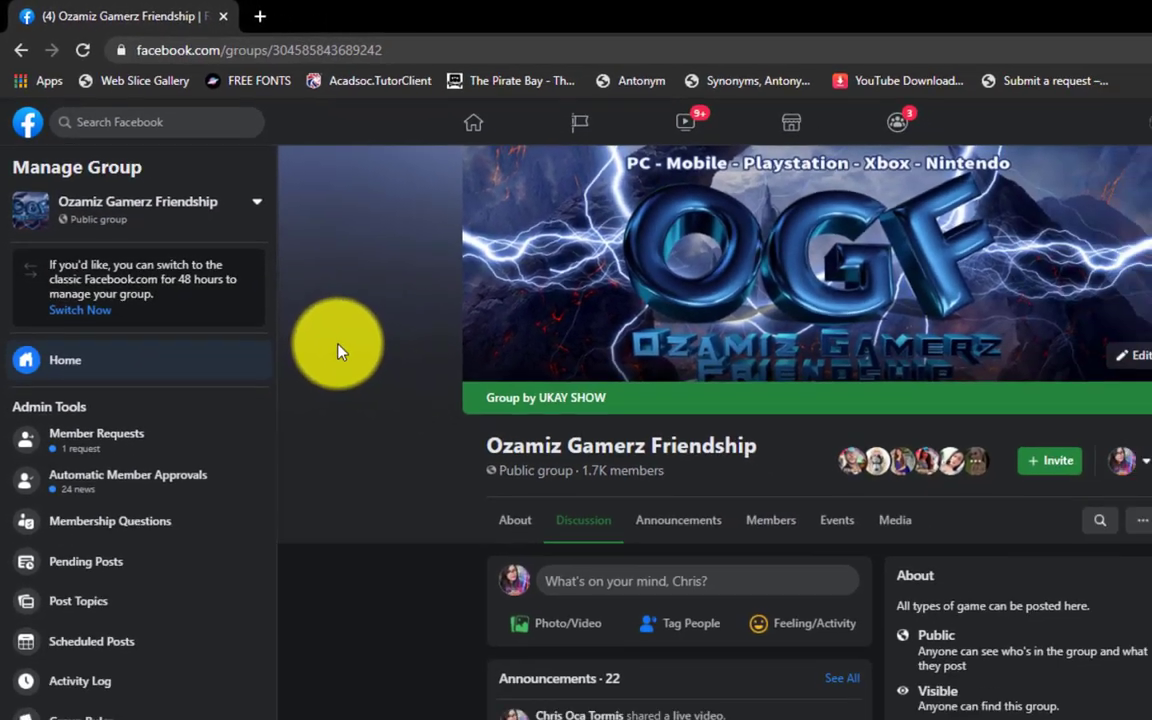
{"action": "left_click", "coordinate": [265, 282]}
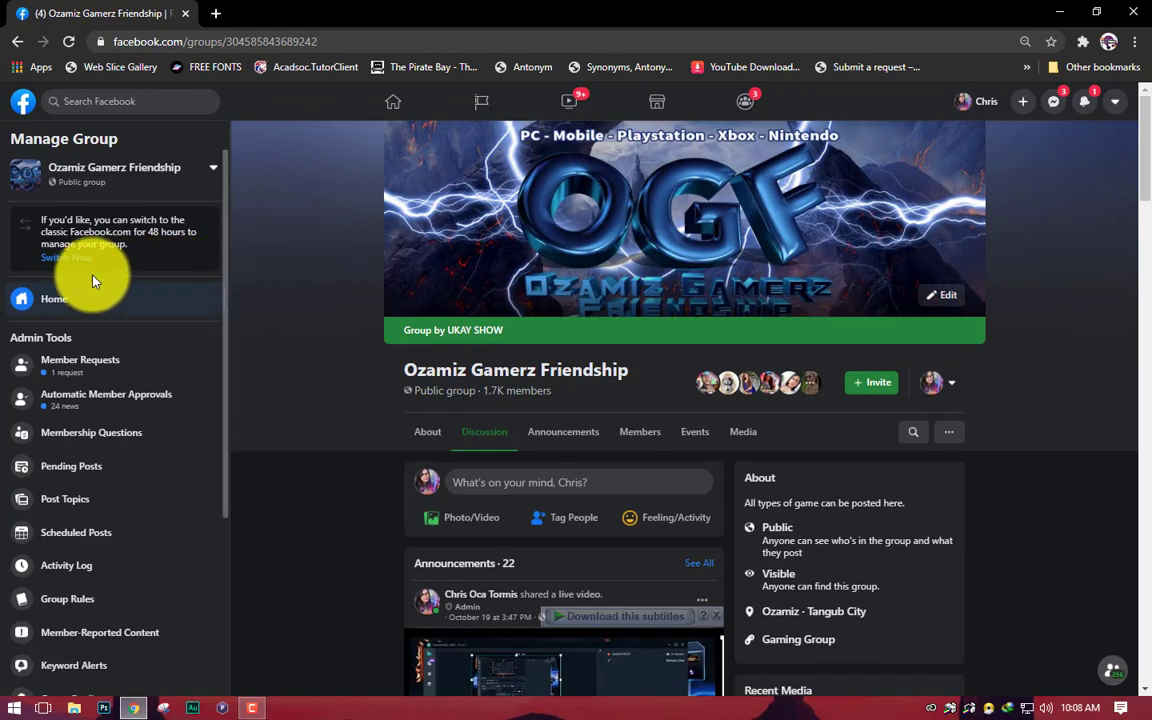
{"action": "left_click", "coordinate": [66, 265]}
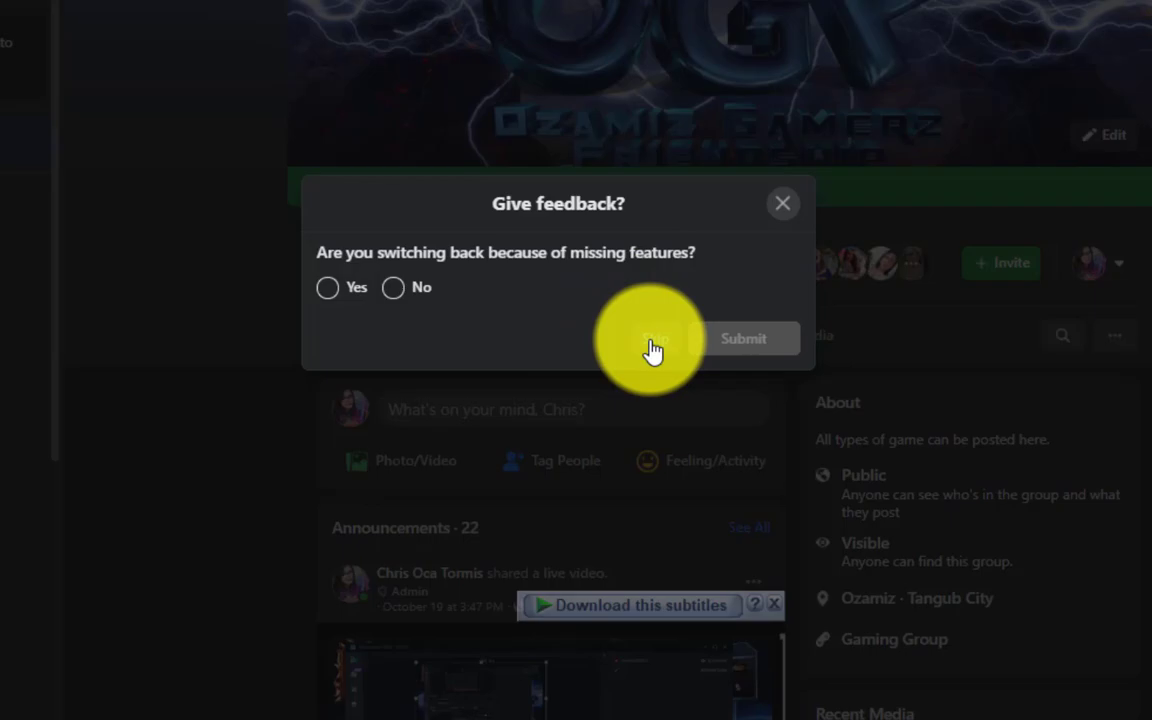
Step: Answer Yes to missing features and pick Ads / Sponsored as the missing area
{"action": "left_click", "coordinate": [327, 287]}
{"action": "left_click", "coordinate": [566, 289]}
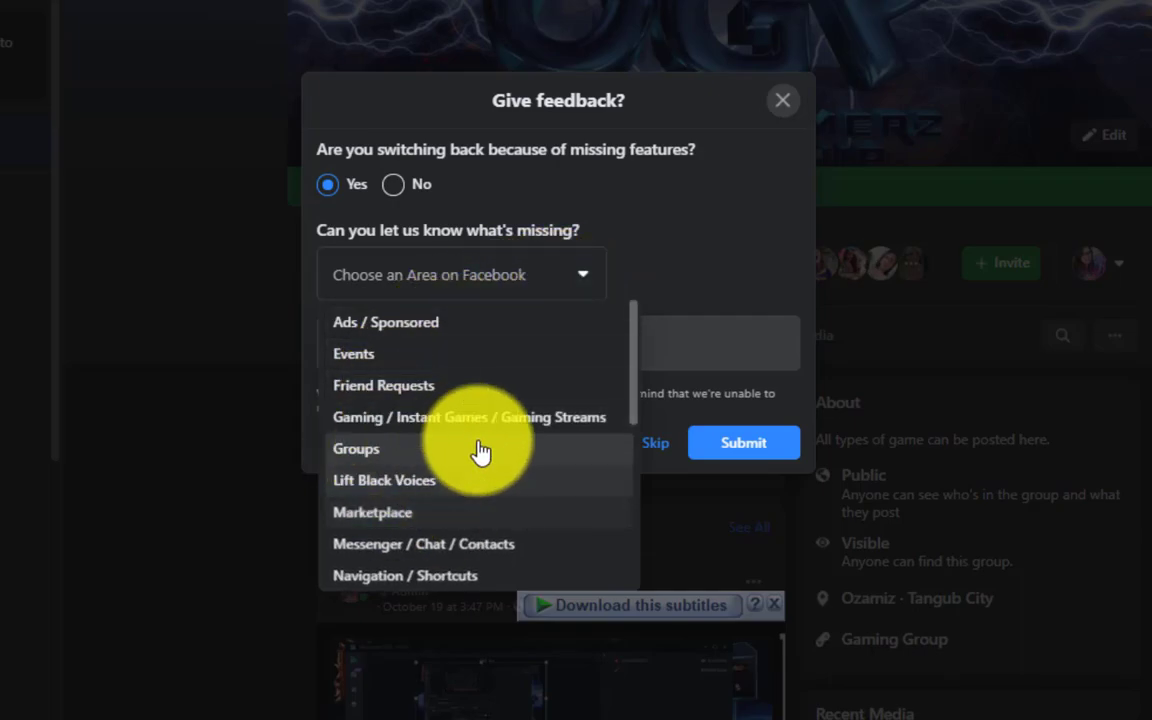
{"action": "scroll", "coordinate": [497, 447], "scroll_direction": "down", "scroll_amount": 2}
{"action": "scroll", "coordinate": [497, 447], "scroll_direction": "down", "scroll_amount": 2}
{"action": "scroll", "coordinate": [489, 442], "scroll_direction": "up", "scroll_amount": 4}
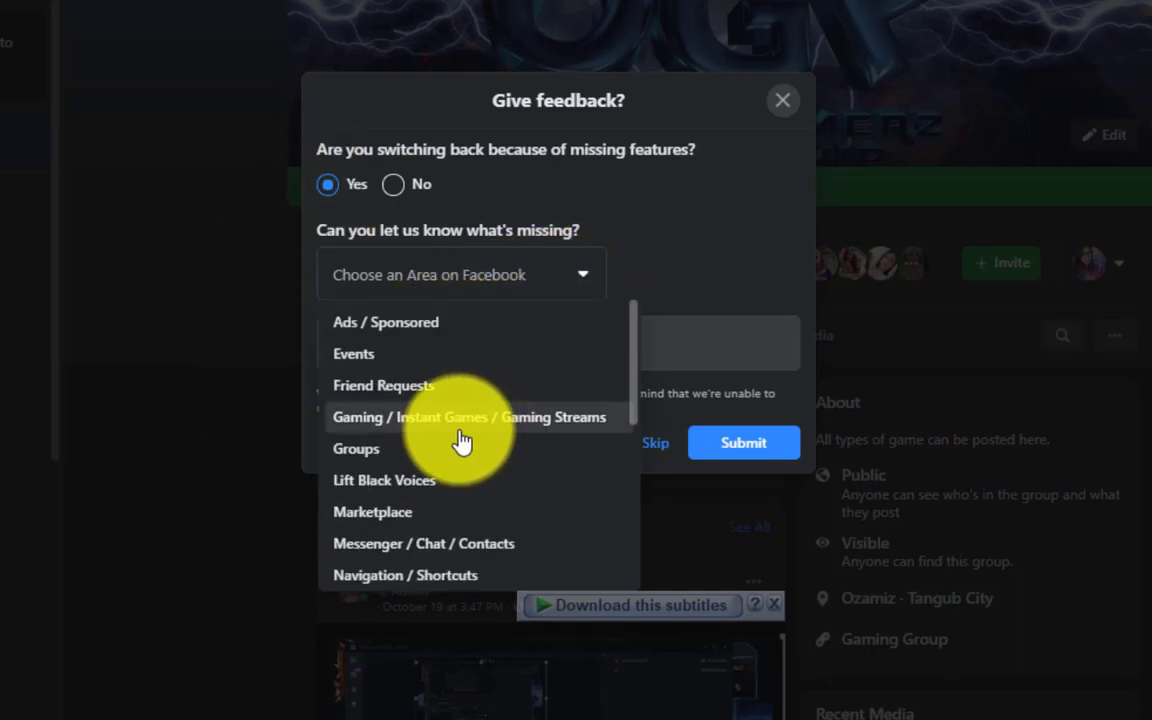
{"action": "scroll", "coordinate": [435, 483], "scroll_direction": "down", "scroll_amount": 4}
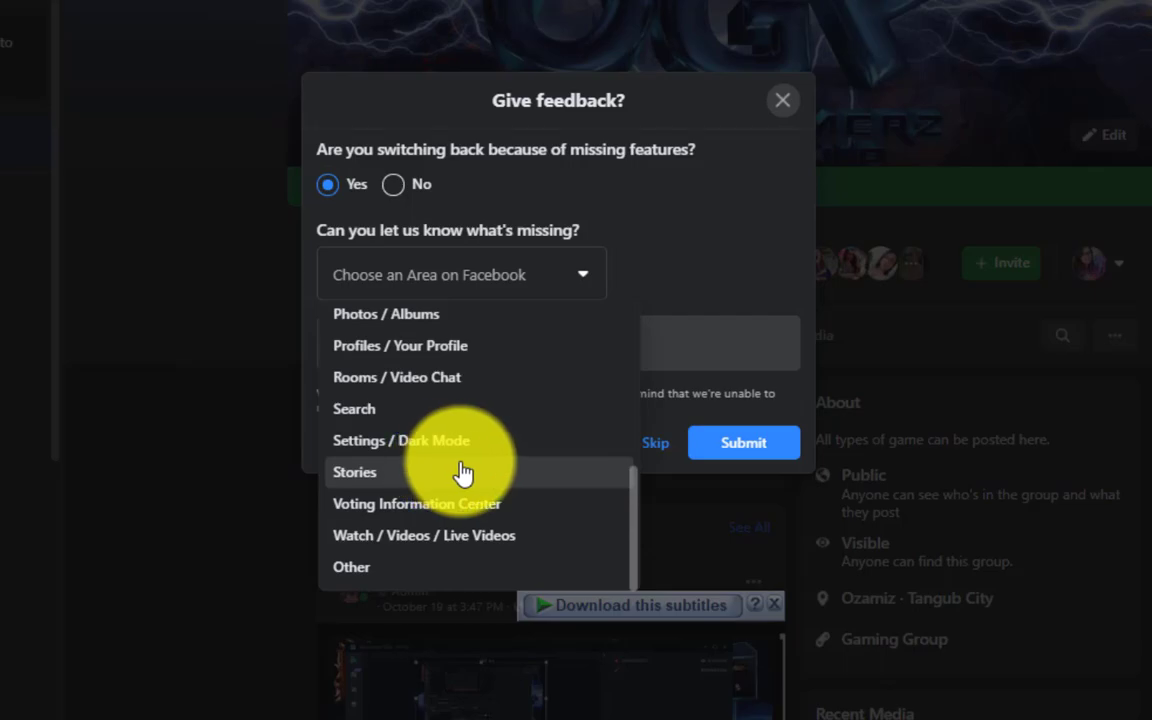
{"action": "scroll", "coordinate": [463, 458], "scroll_direction": "up", "scroll_amount": 3}
{"action": "scroll", "coordinate": [463, 456], "scroll_direction": "up", "scroll_amount": 1}
{"action": "scroll", "coordinate": [455, 450], "scroll_direction": "up", "scroll_amount": 1}
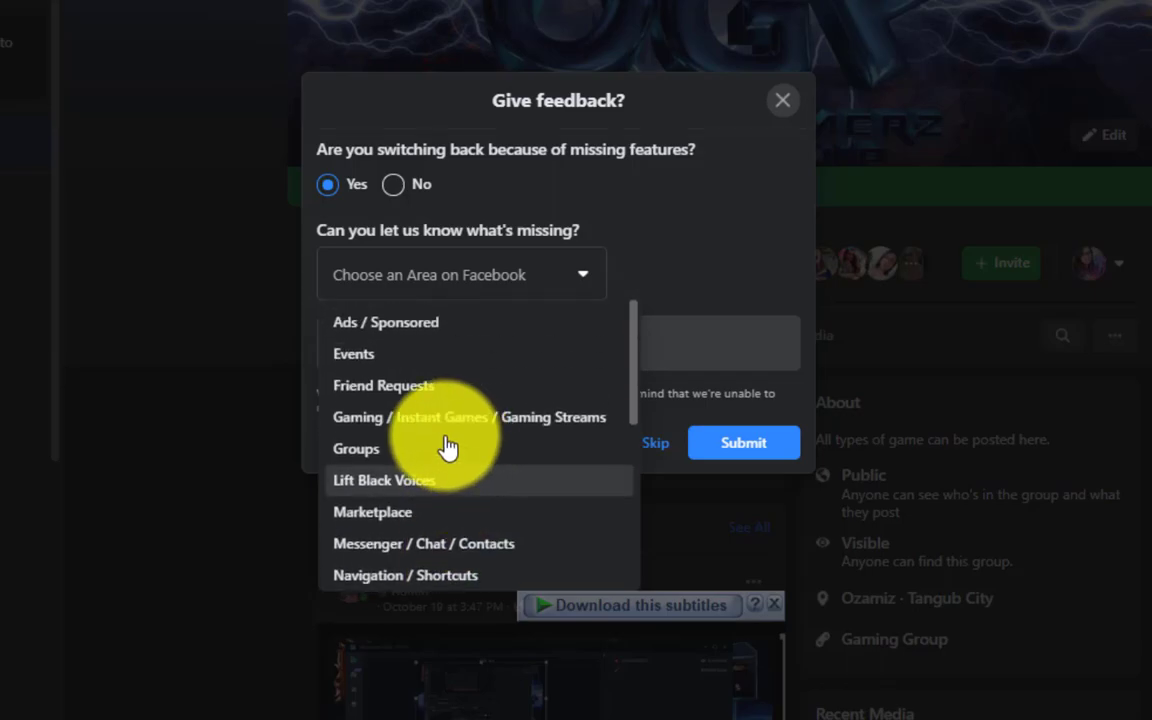
{"action": "left_click", "coordinate": [395, 335]}
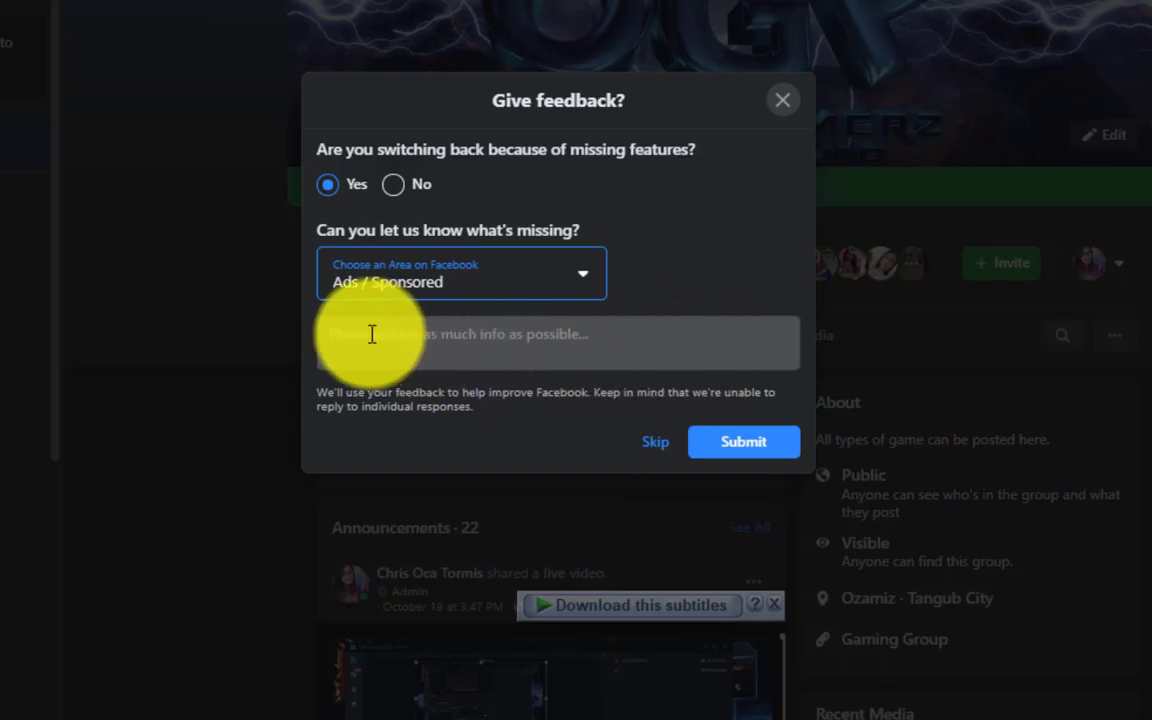
Step: Submit the Give feedback form
{"action": "left_click", "coordinate": [371, 334]}
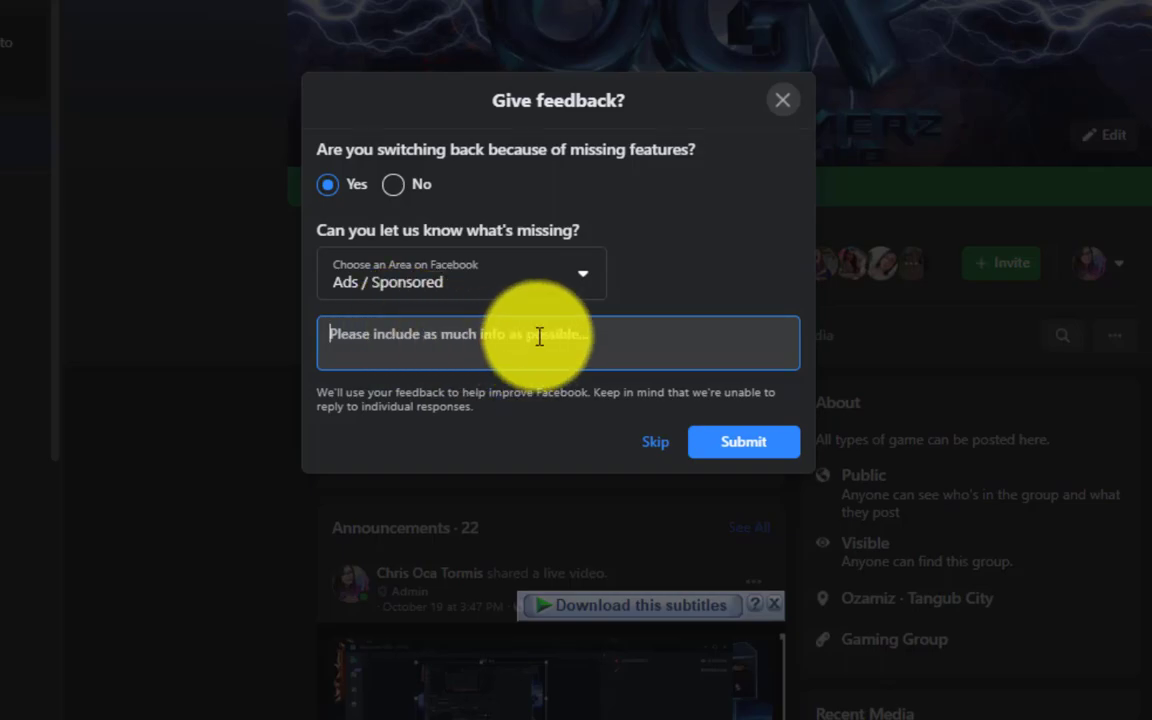
{"action": "left_click", "coordinate": [745, 257]}
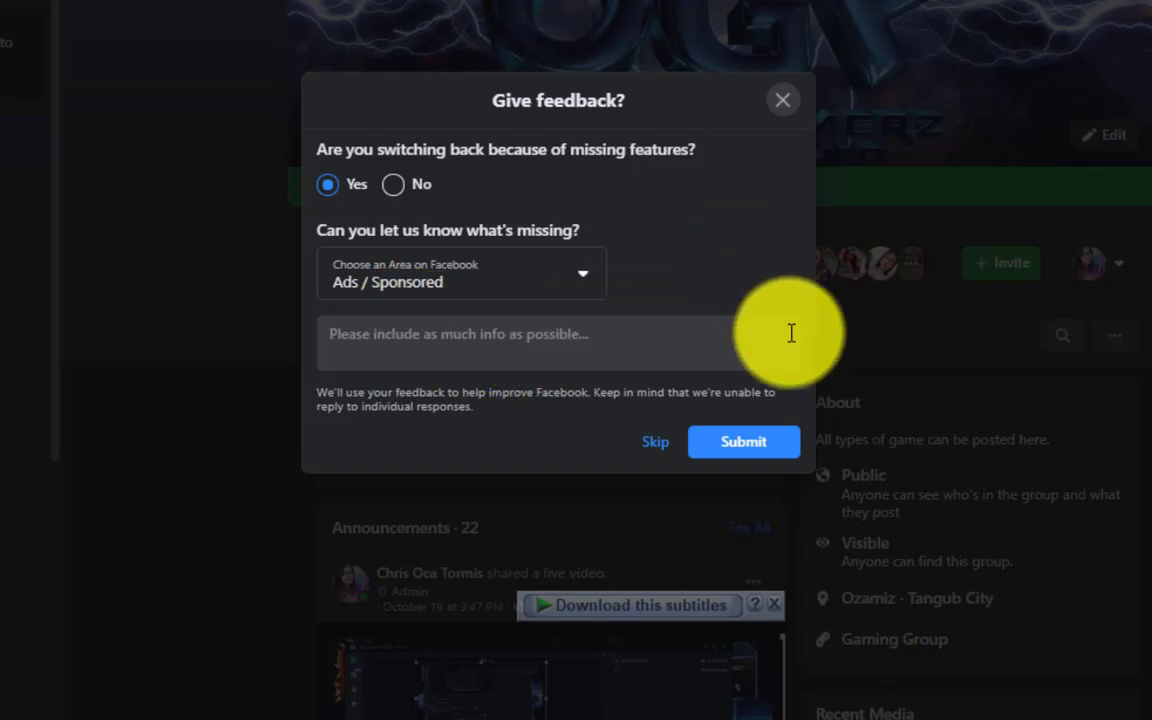
{"action": "left_click", "coordinate": [726, 452]}
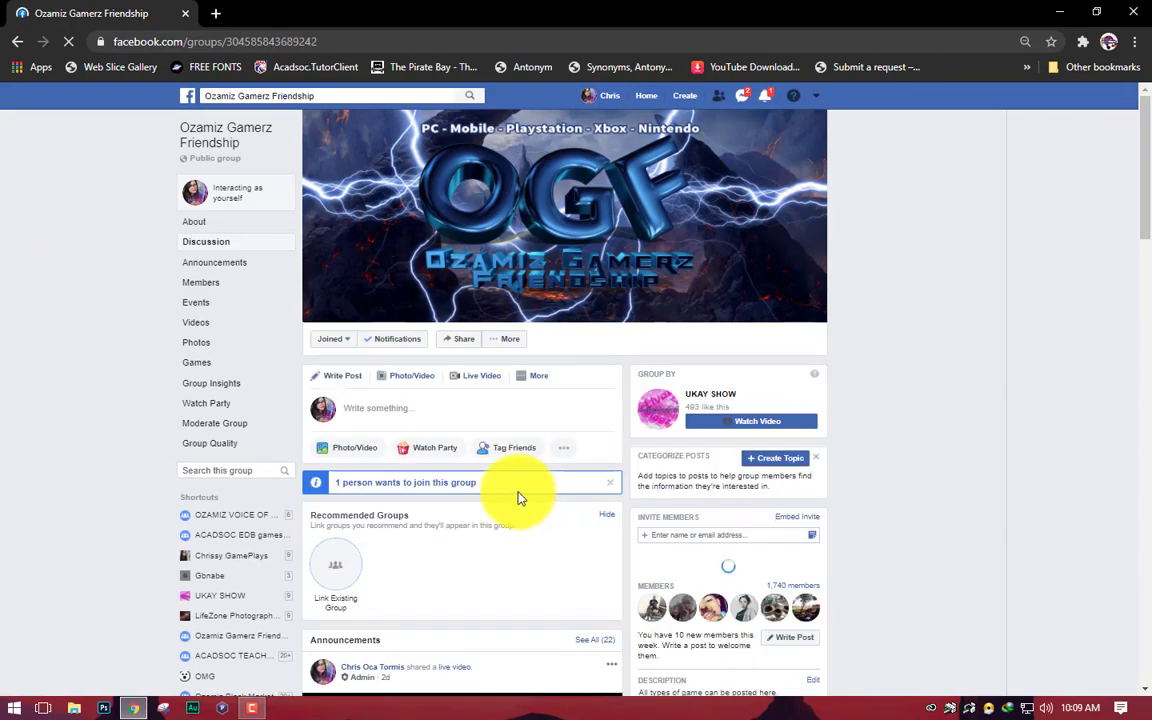
Step: Close the group's post composer and go to the News Feed via the Facebook logo
{"action": "left_click", "coordinate": [532, 375]}
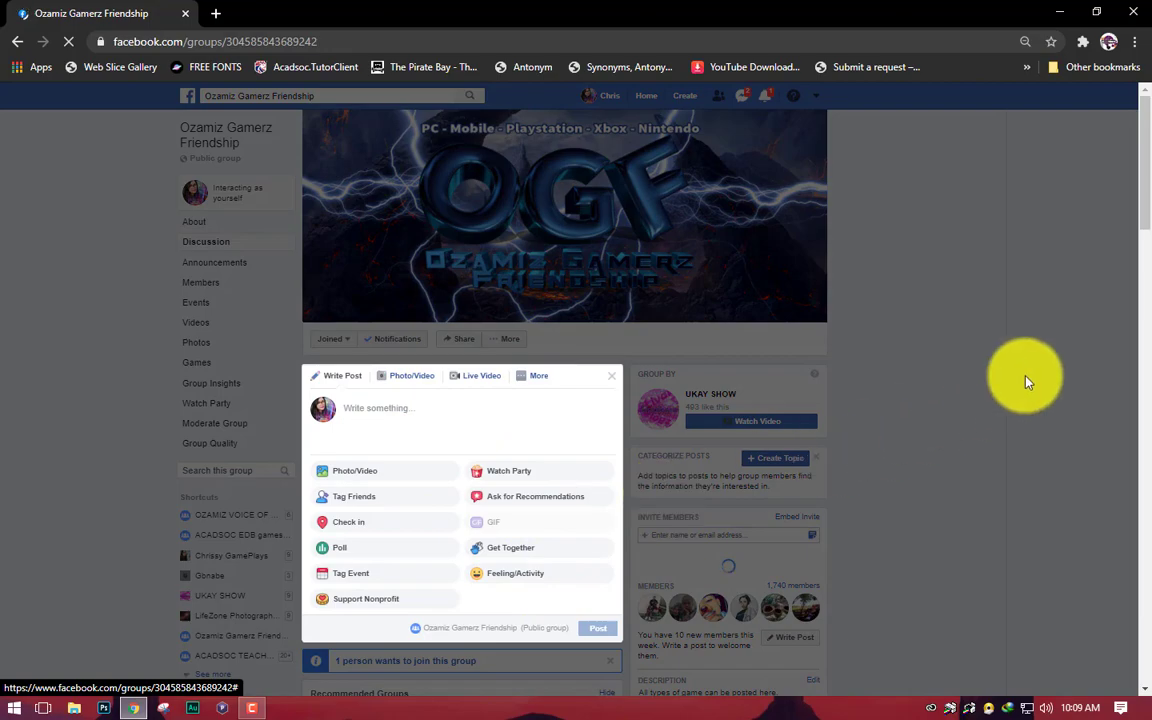
{"action": "left_click", "coordinate": [866, 257]}
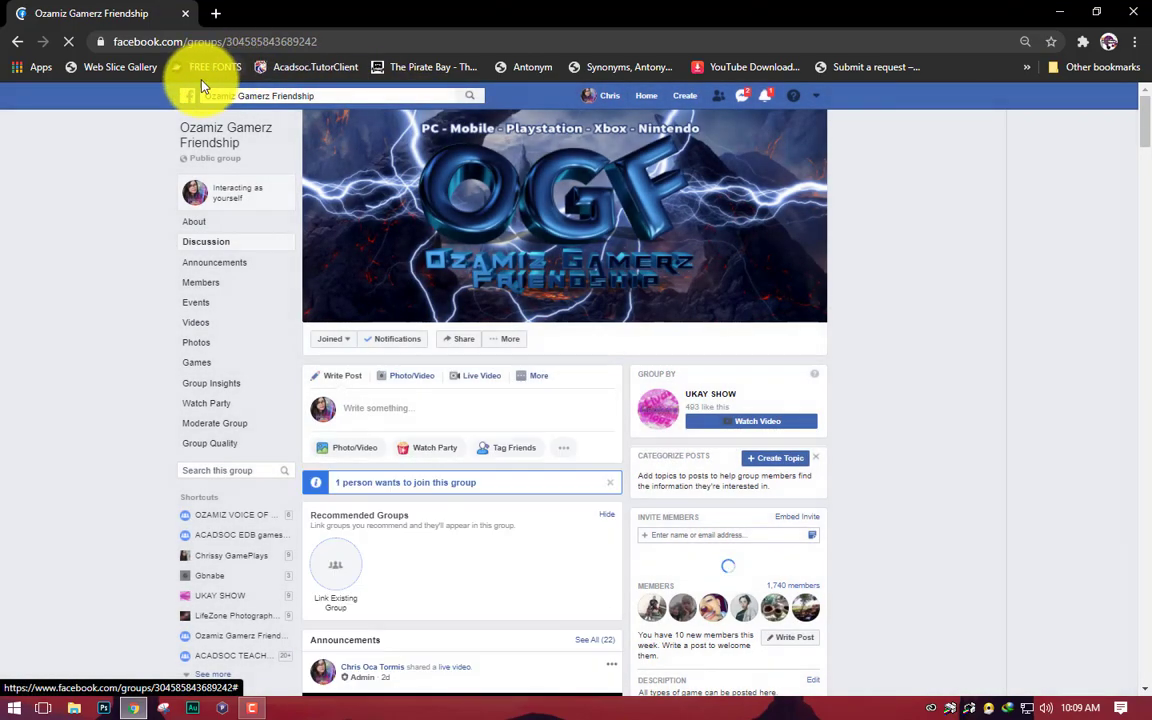
{"action": "left_click", "coordinate": [191, 96]}
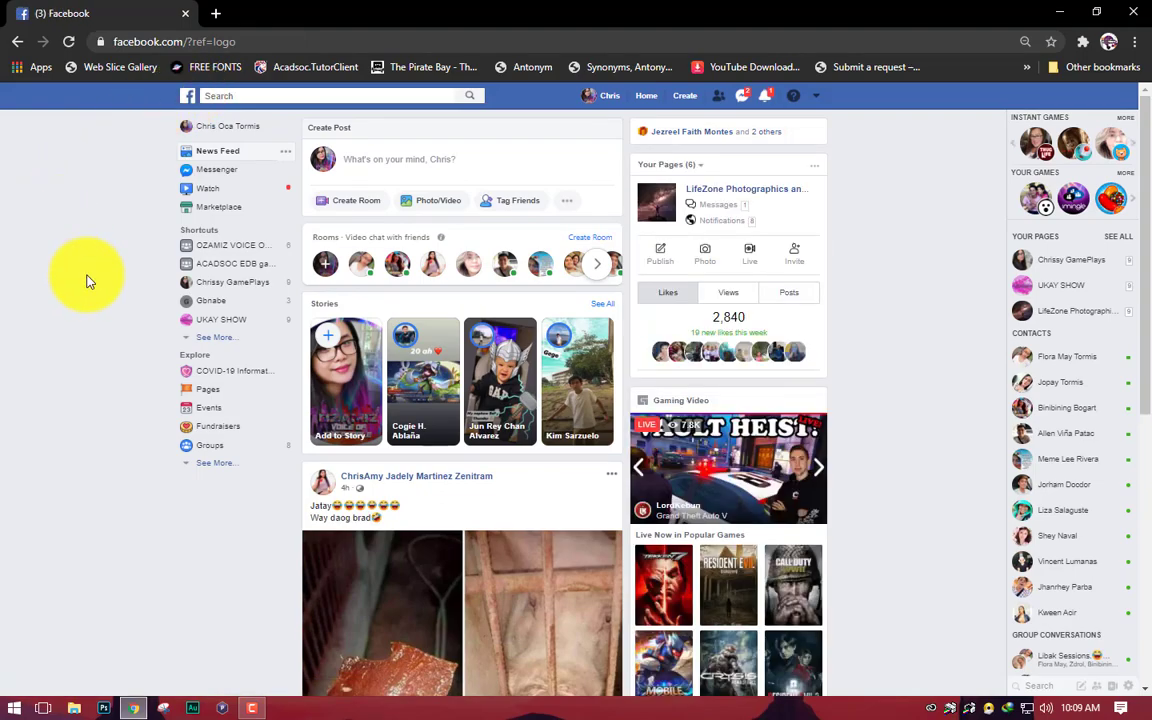
{"action": "scroll", "coordinate": [86, 280], "scroll_direction": "down", "scroll_amount": 4}
{"action": "scroll", "coordinate": [86, 282], "scroll_direction": "up", "scroll_amount": 4}
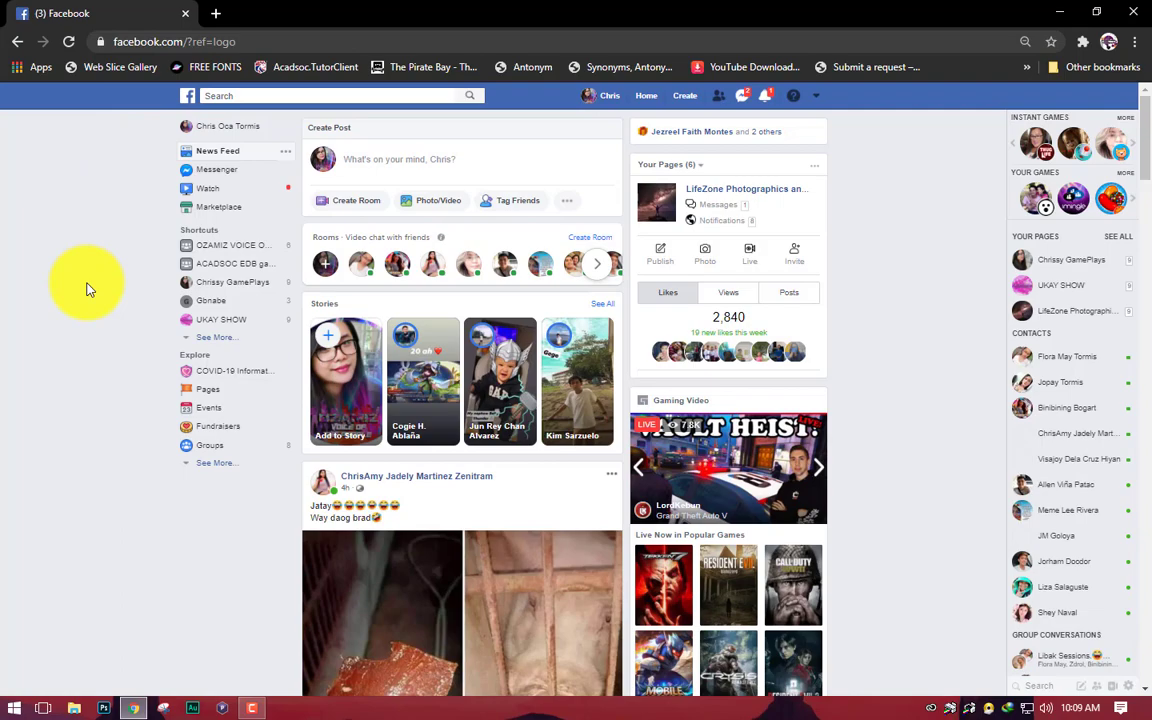